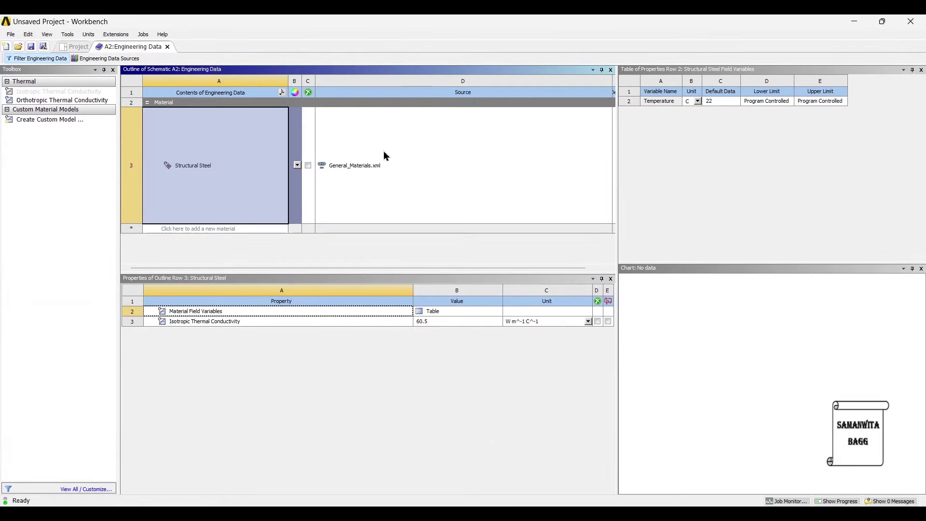
Add Aluminum Alloy, Stainless Steel and Titanium Alloy from the General Materials library to the engineering data.
left_click(107, 58)
left_click(183, 113)
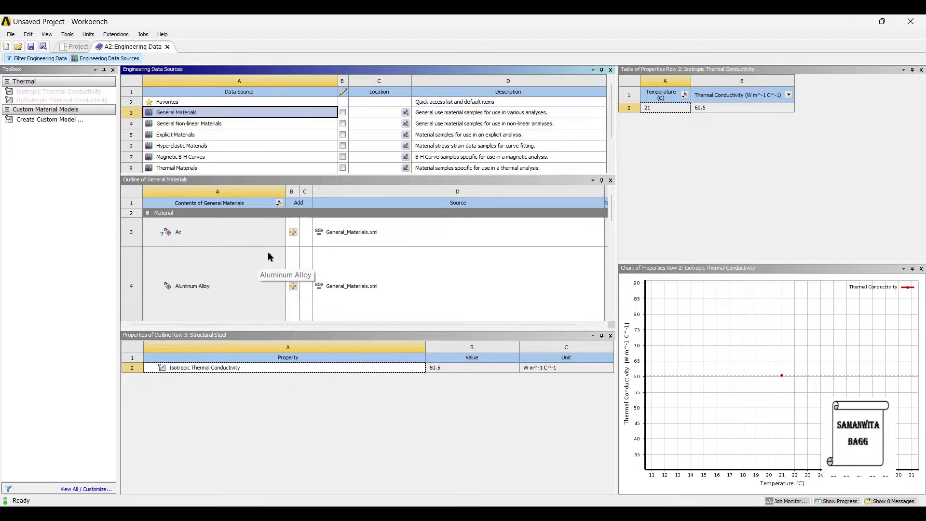
left_click(292, 286)
scroll(376, 275, "down", 5)
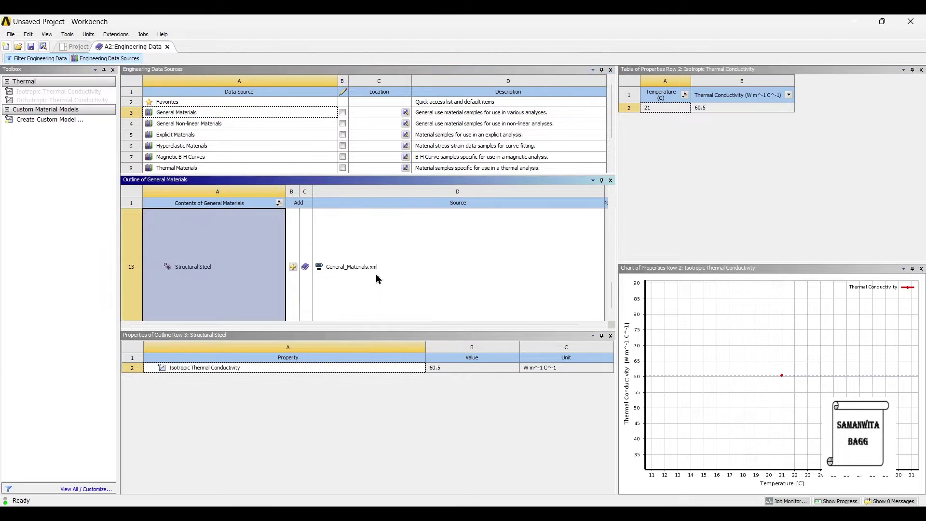
scroll(259, 296, "up", 3)
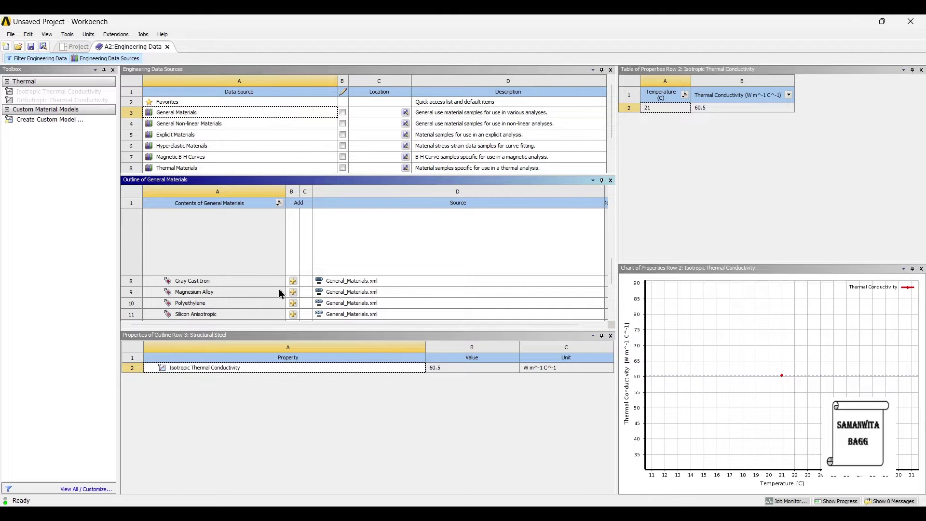
scroll(255, 296, "down", 1)
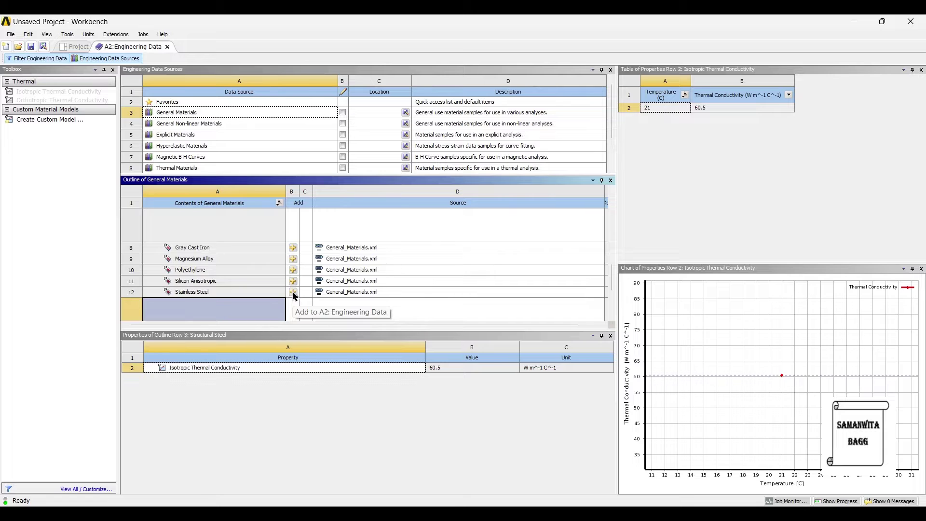
scroll(369, 264, "down", 2)
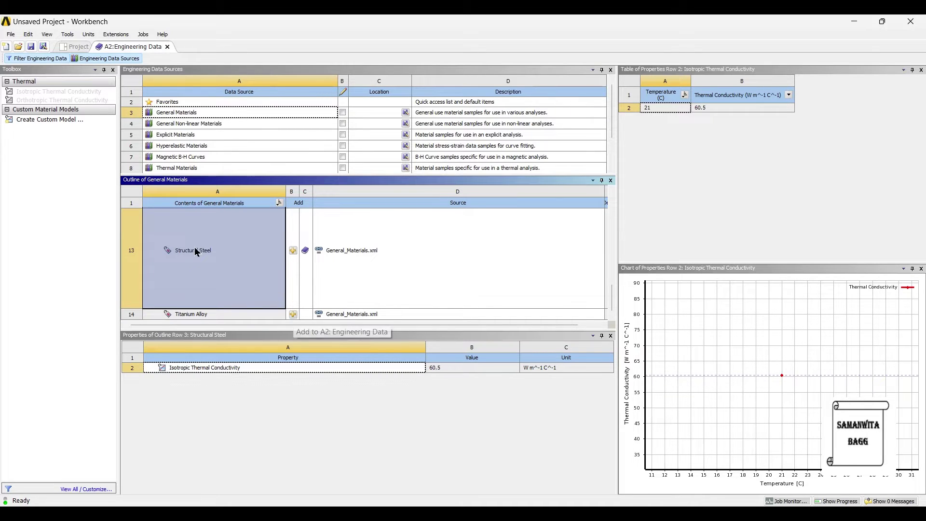
left_click_drag(197, 252, 364, 302)
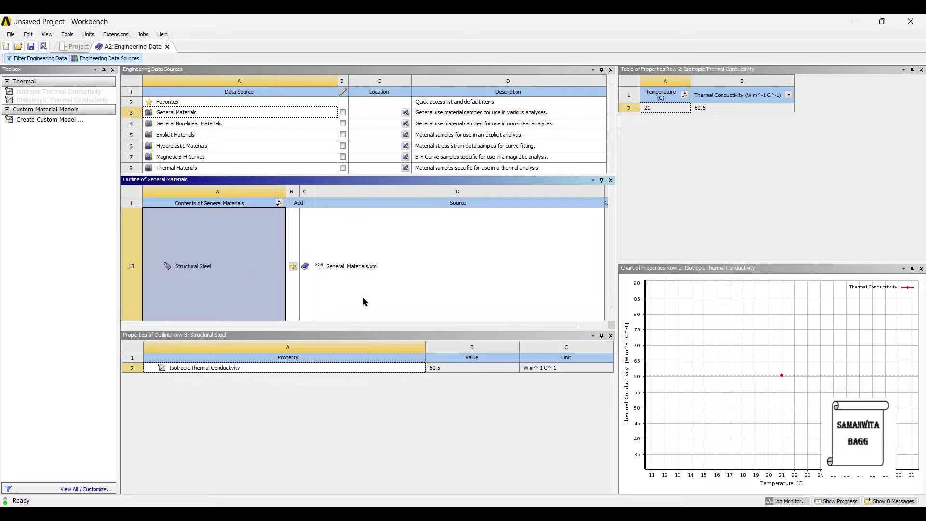
left_click_drag(376, 269, 269, 273)
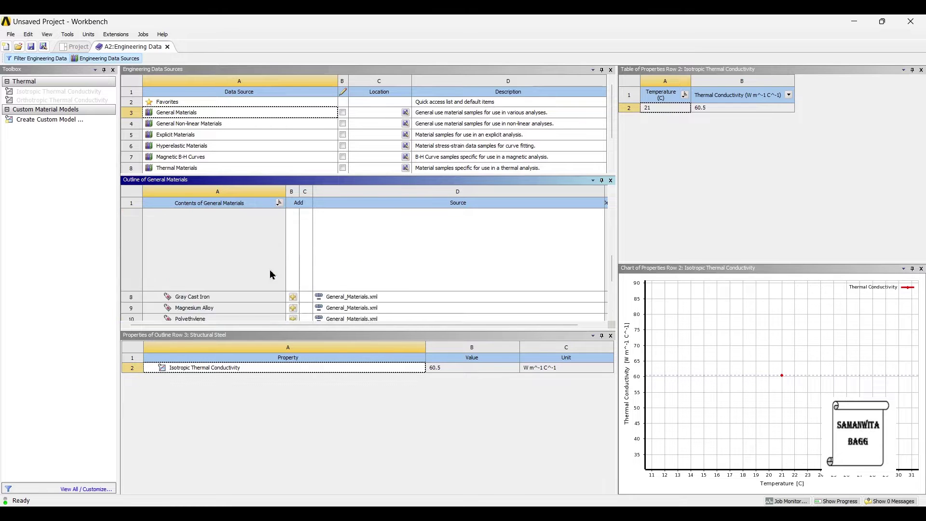
Return to the project schematic and import Connecting rod.stp as the geometry of the steady-state thermal system.
left_click(69, 47)
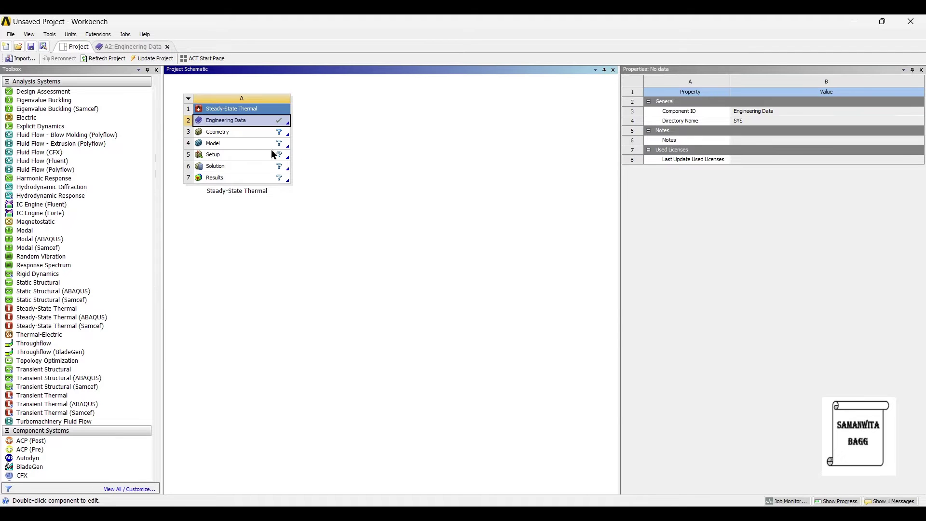
left_click(237, 133)
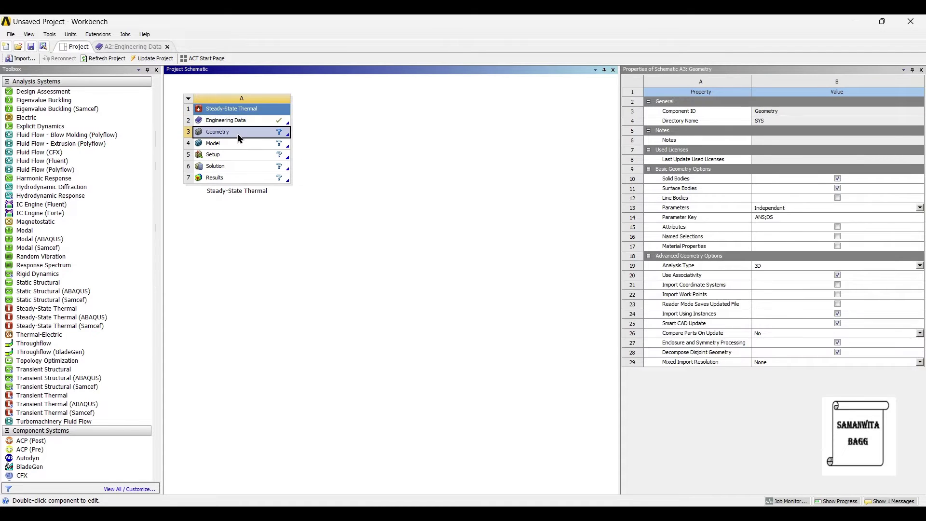
right_click(239, 133)
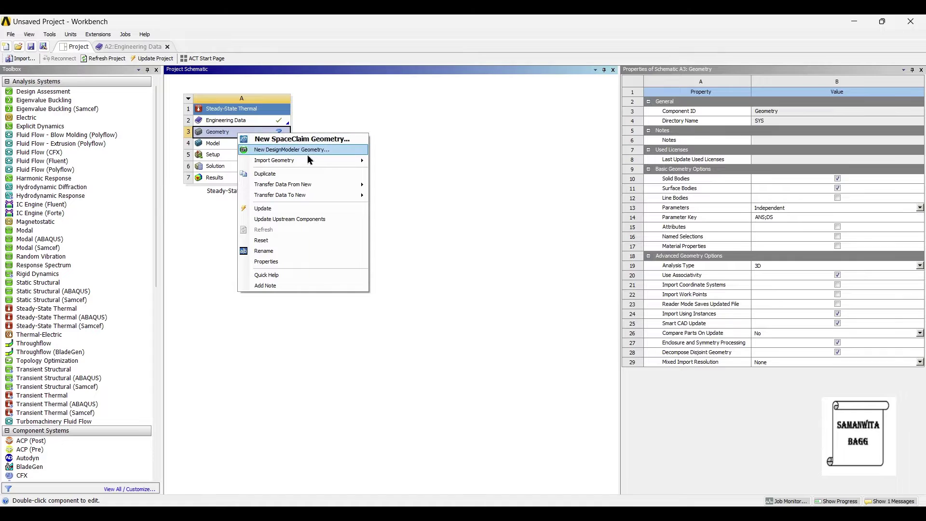
mouse_move(309, 164)
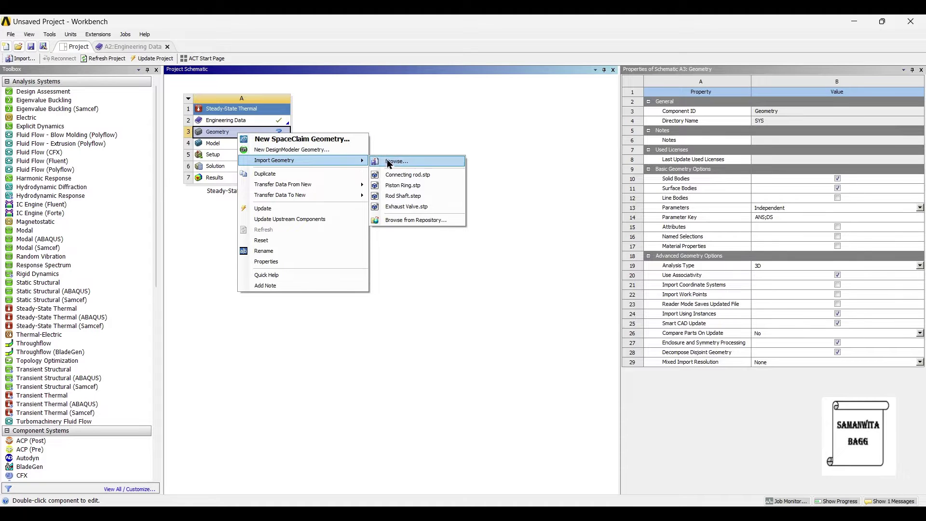
left_click(419, 172)
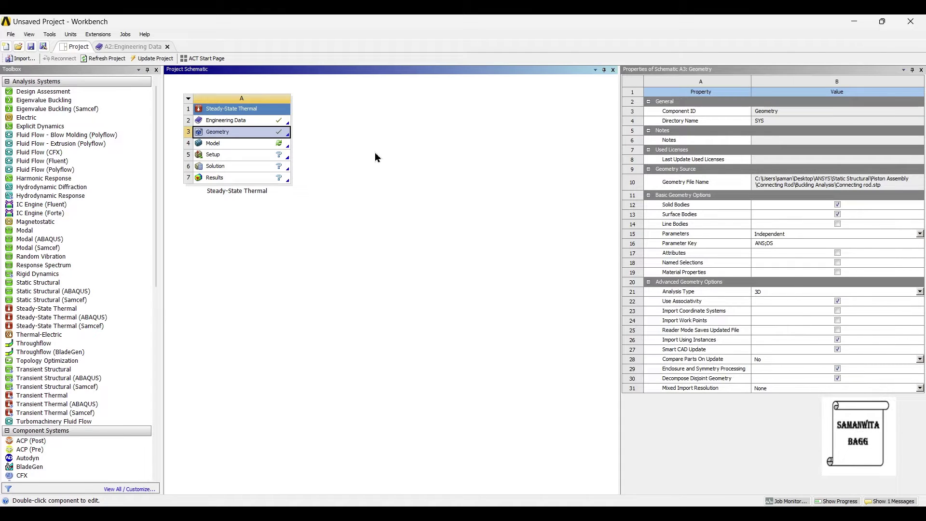
Open the analysis model in Mechanical and assign Aluminum Alloy to the connecting rod's solid body.
double_click(242, 144)
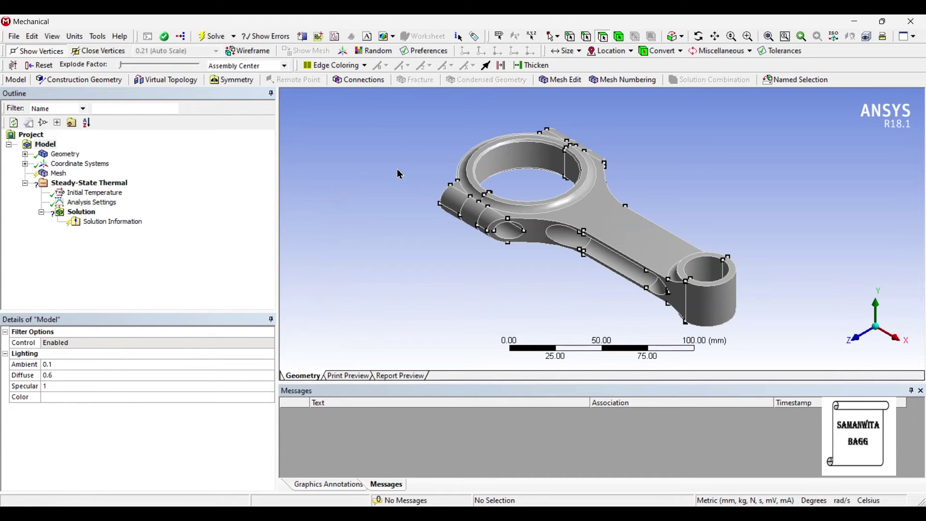
middle_click_drag(839, 201, 627, 269)
left_click(24, 154)
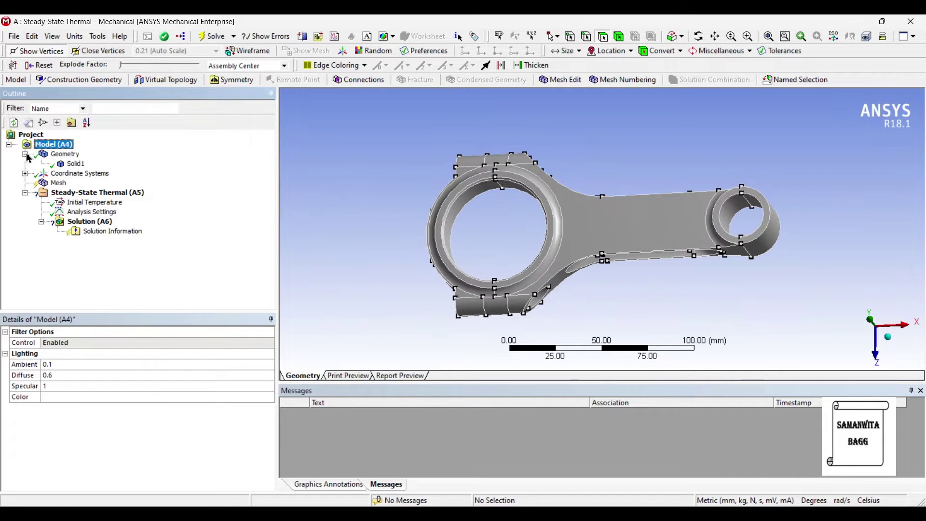
left_click(75, 164)
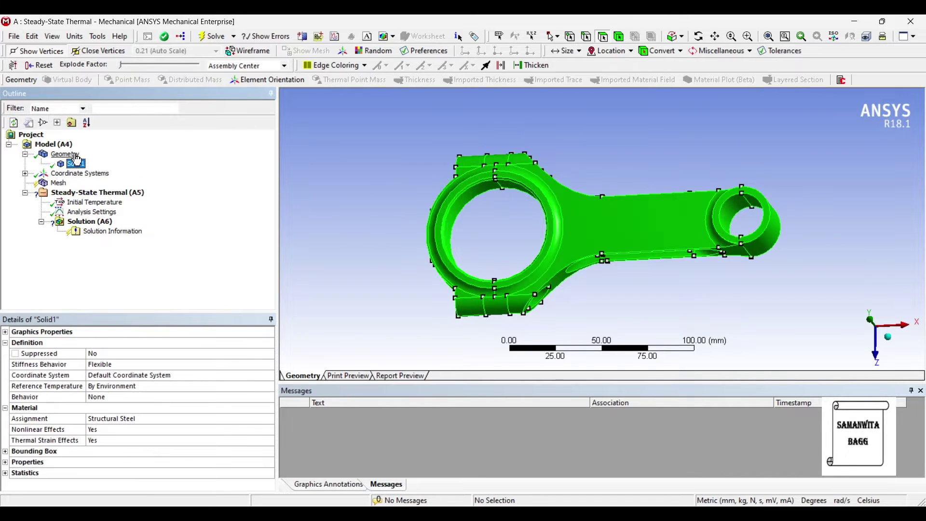
left_click(154, 420)
left_click(269, 419)
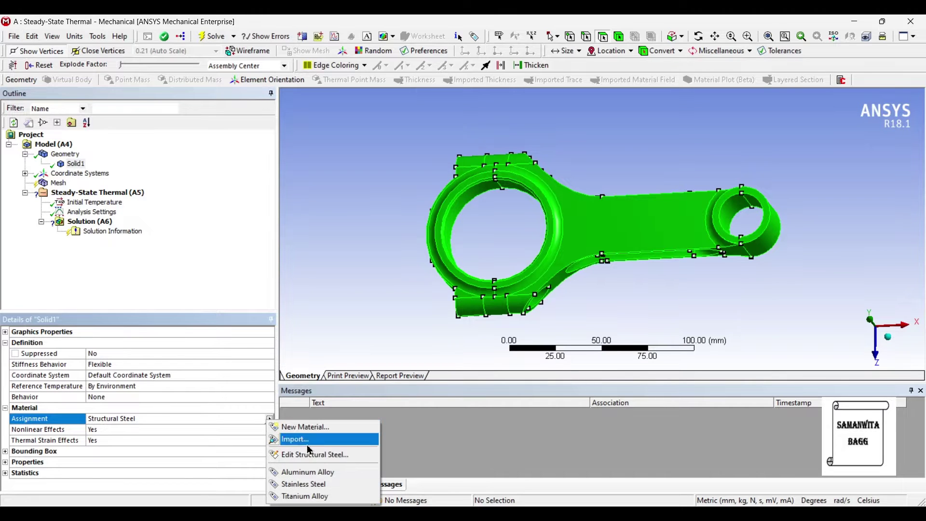
left_click(323, 472)
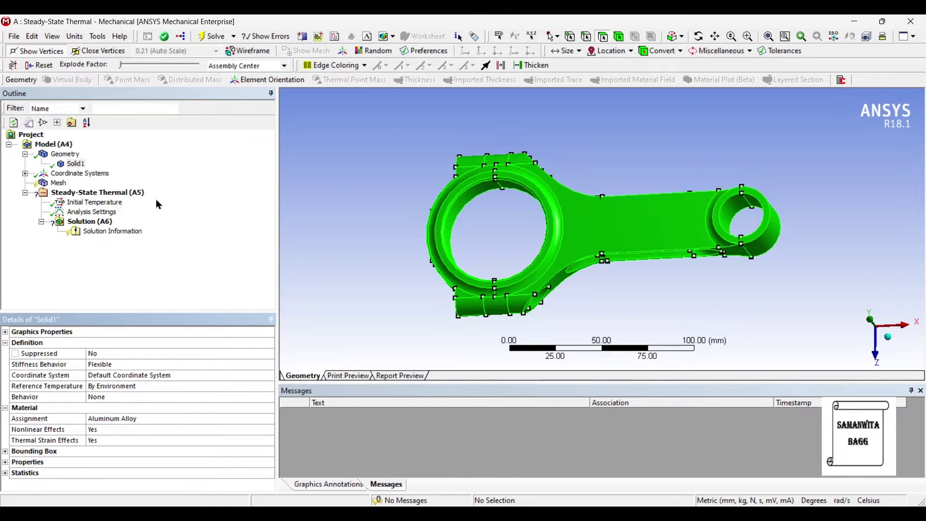
Set the mesh sizing's relevance center to Fine and generate the mesh.
left_click(57, 183)
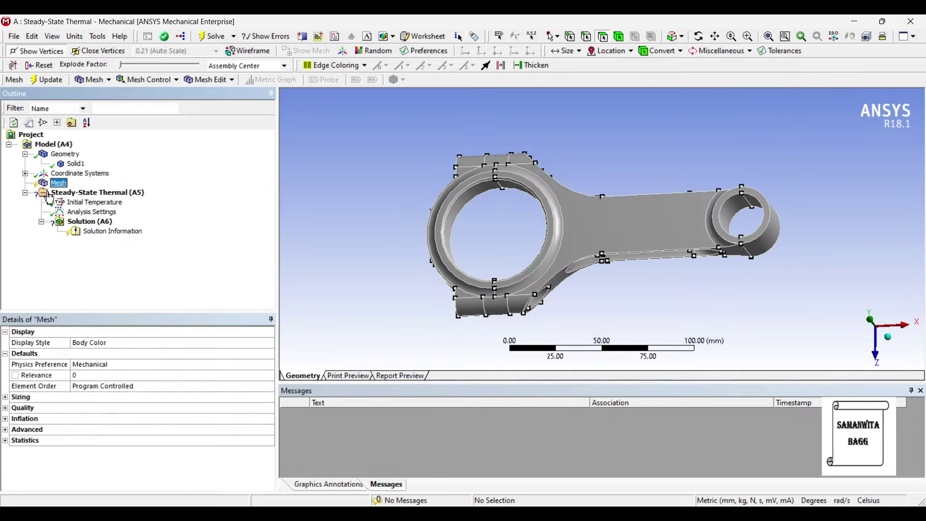
left_click(6, 397)
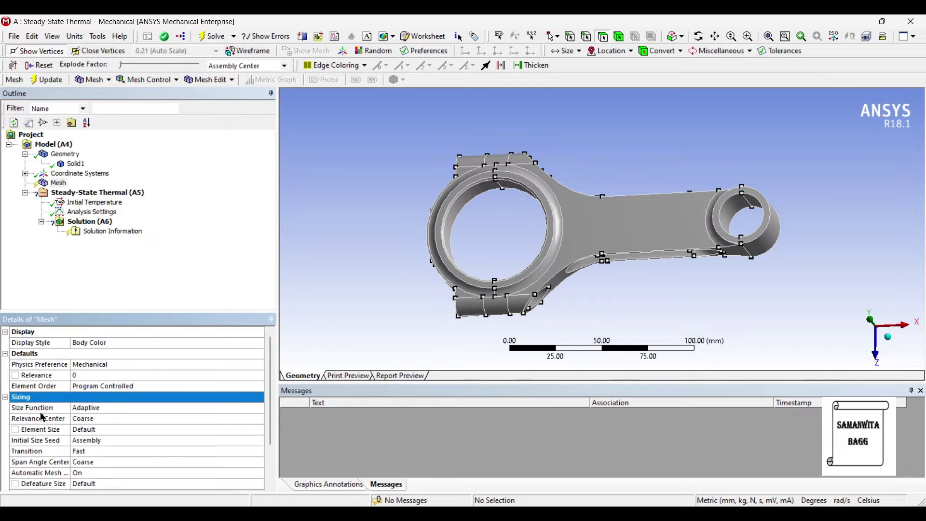
left_click(131, 419)
left_click(259, 420)
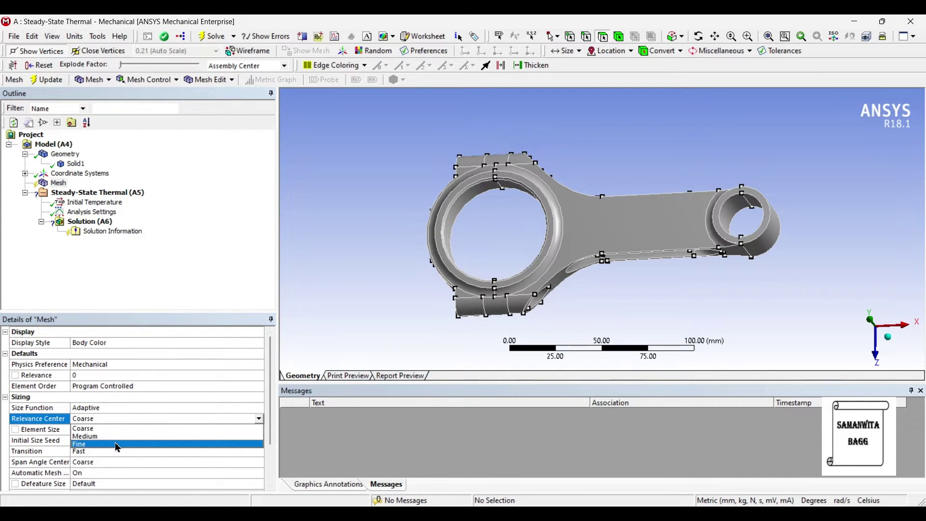
left_click(118, 444)
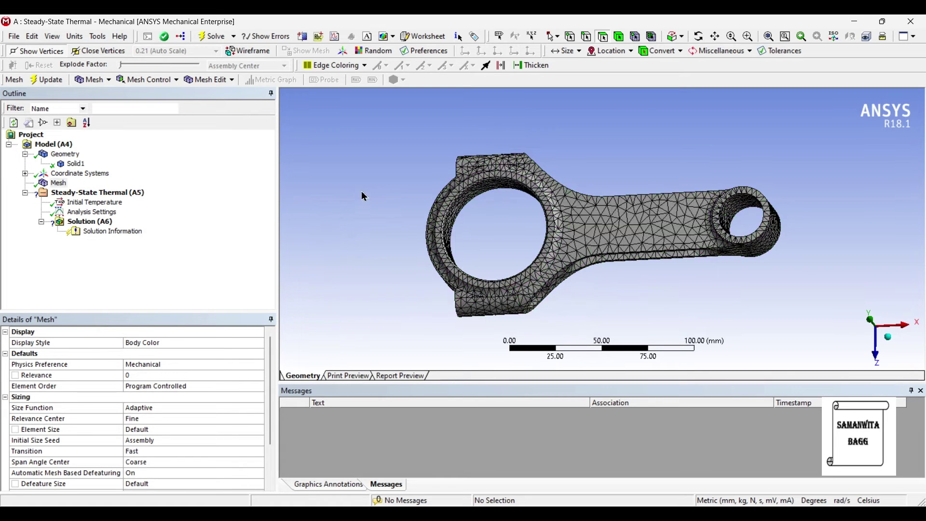
Add a temperature load to the steady-state thermal analysis.
left_click(115, 195)
right_click(116, 193)
mouse_move(163, 201)
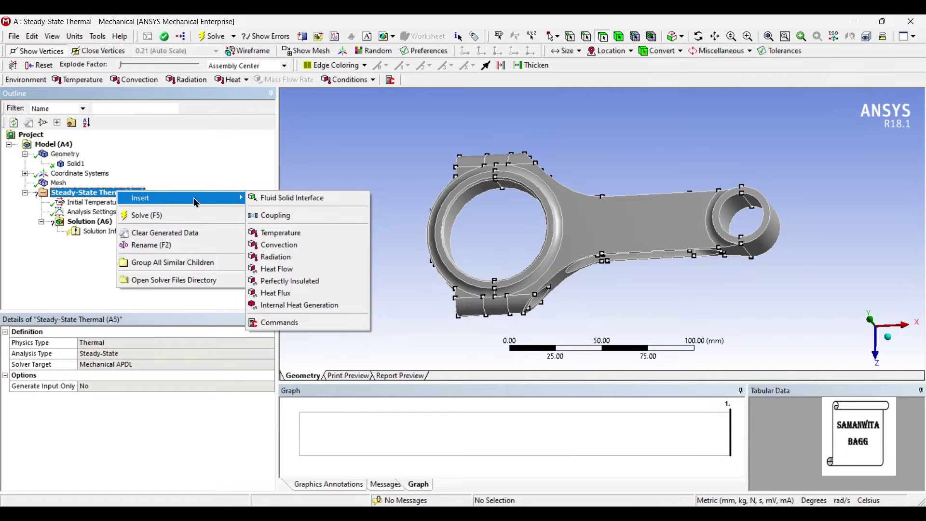
left_click(306, 233)
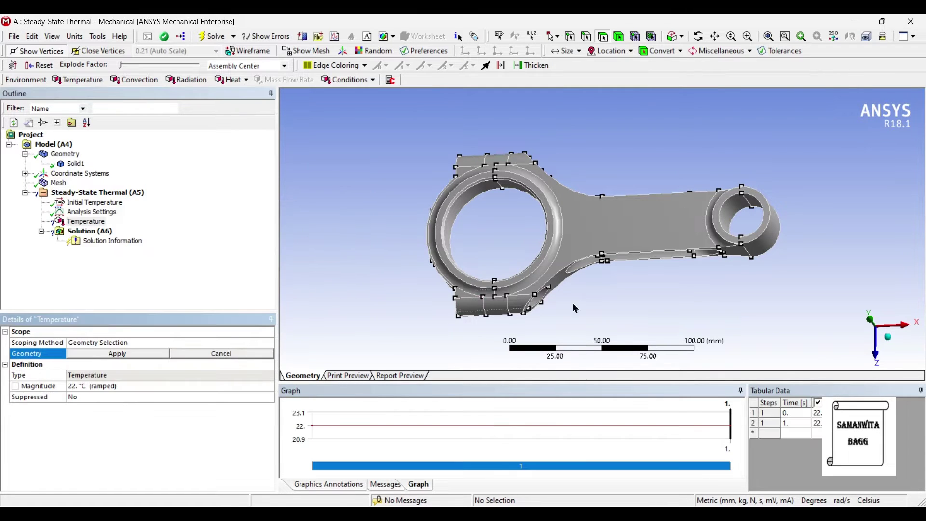
Scope the temperature load to the two inner cylindrical faces of the rod's small-end bore and set its magnitude to 600 °C.
middle_click_drag(578, 307, 589, 195)
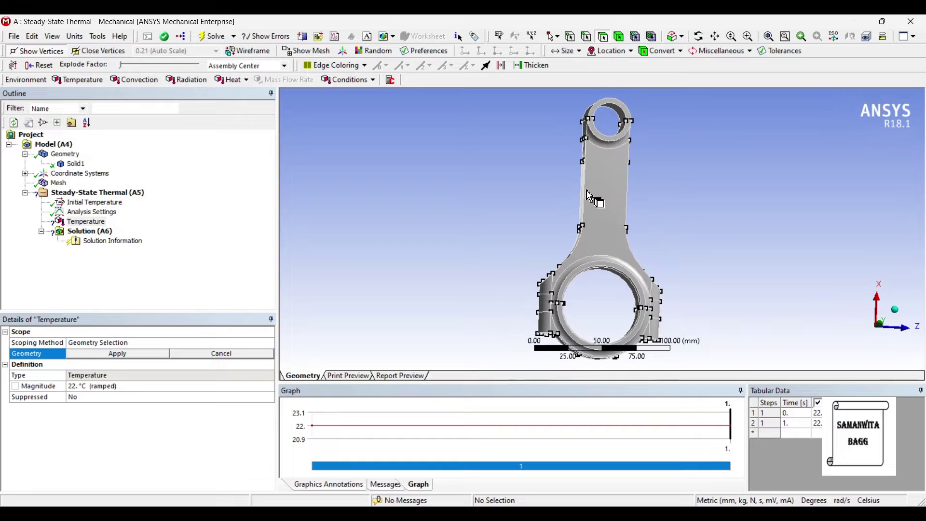
scroll(443, 236, "down", 2)
scroll(691, 194, "down", 3)
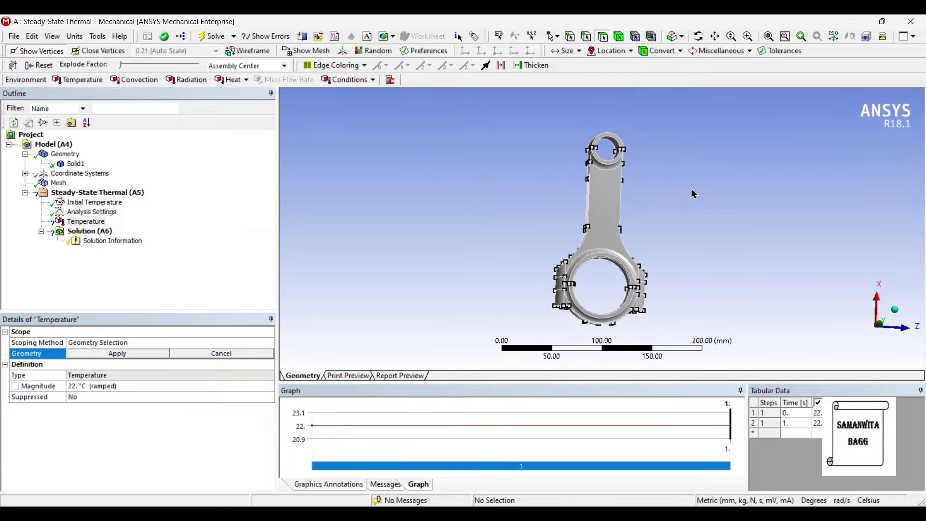
scroll(606, 176, "up", 1)
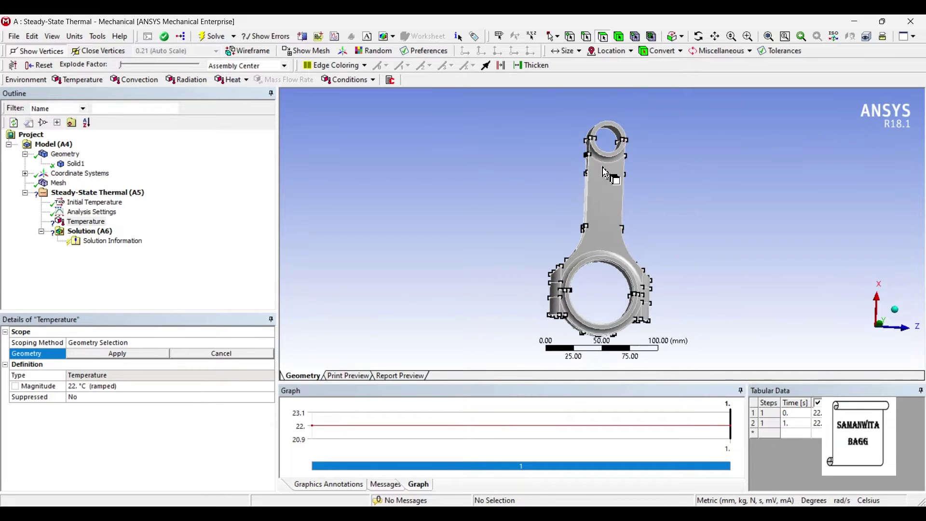
left_click(617, 135)
middle_click_drag(656, 152, 651, 179)
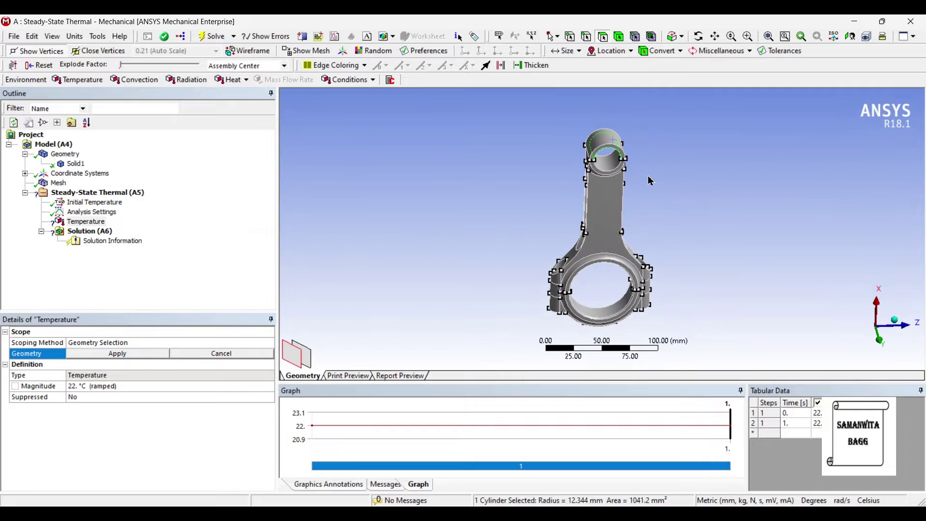
left_click(614, 167, "ctrl")
middle_click_drag(614, 166, 625, 142)
left_click(117, 353)
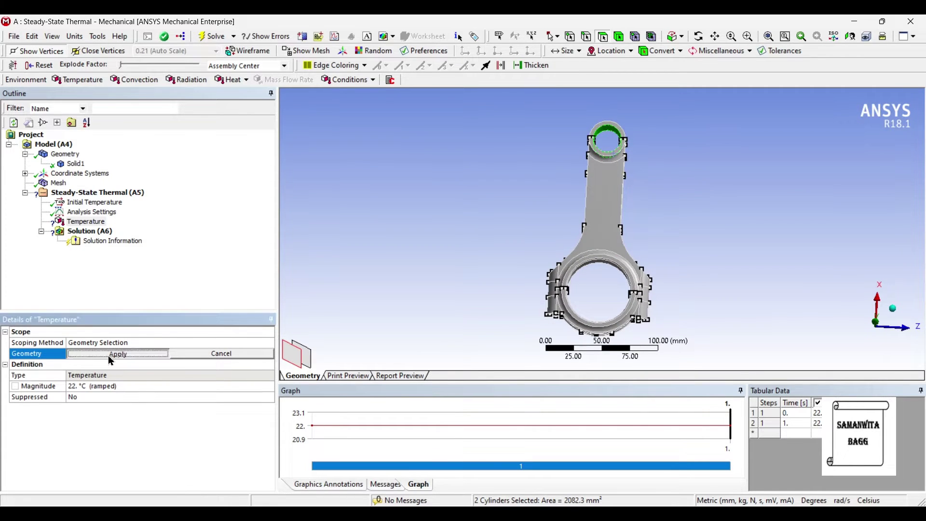
left_click(98, 385)
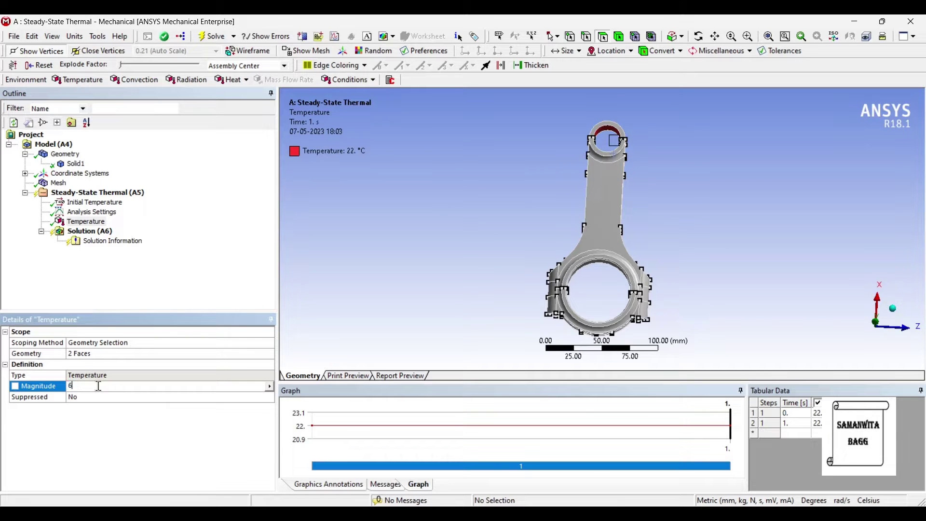
key("Return")
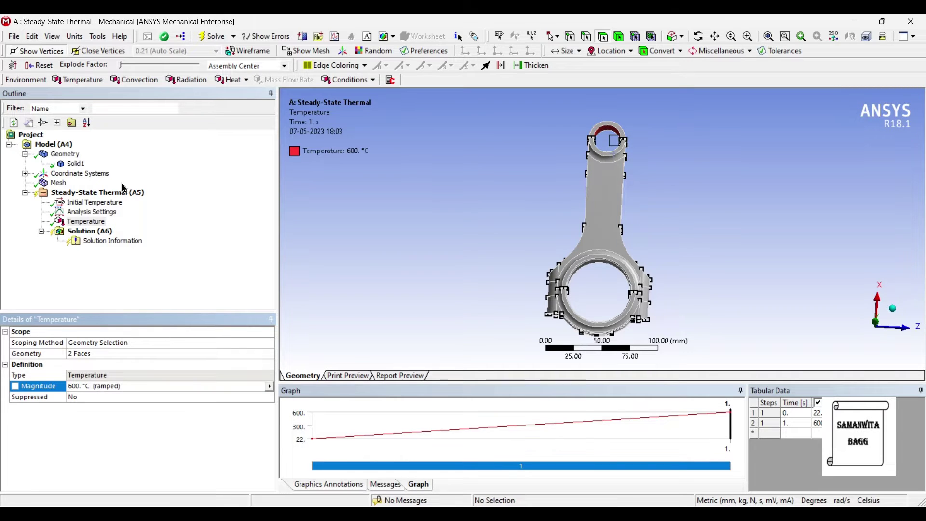
Insert a convection load into the steady-state thermal analysis.
right_click(118, 197)
mouse_move(161, 200)
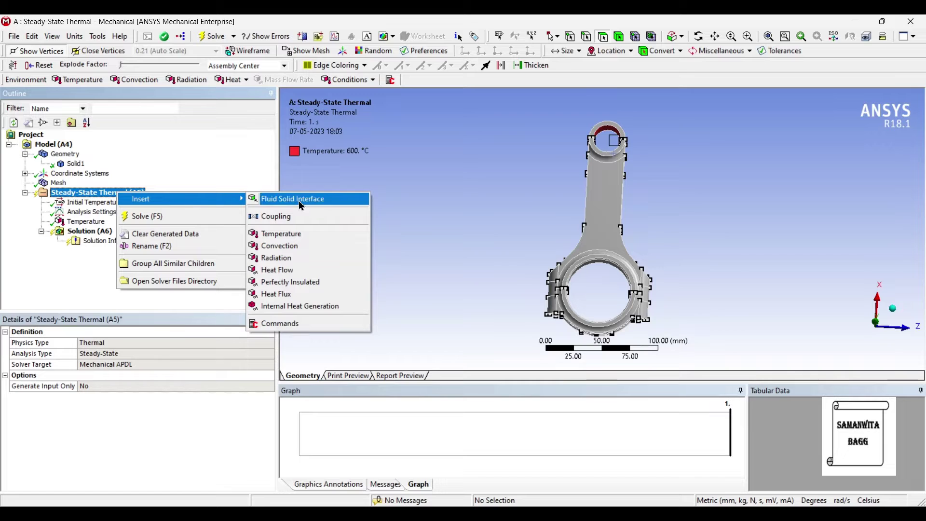
left_click(313, 250)
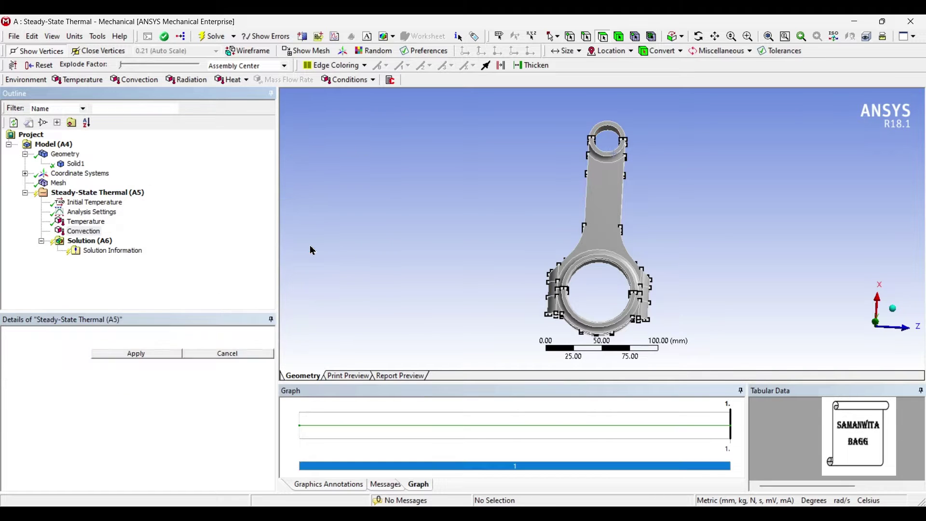
Select the shank's two broad flat faces and the small end's outer faces for the convection load.
left_click(603, 203)
middle_click_drag(668, 194, 875, 189)
left_click(589, 183, "ctrl")
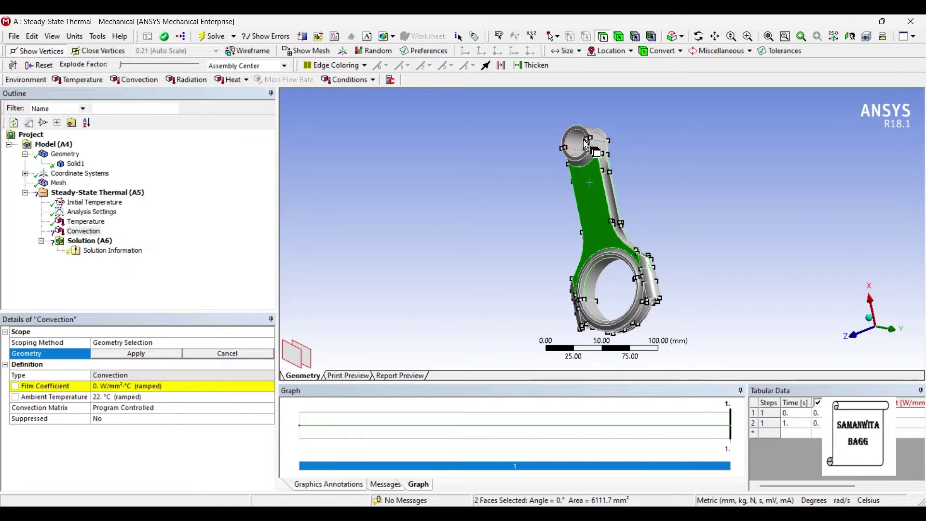
left_click(605, 140, "ctrl")
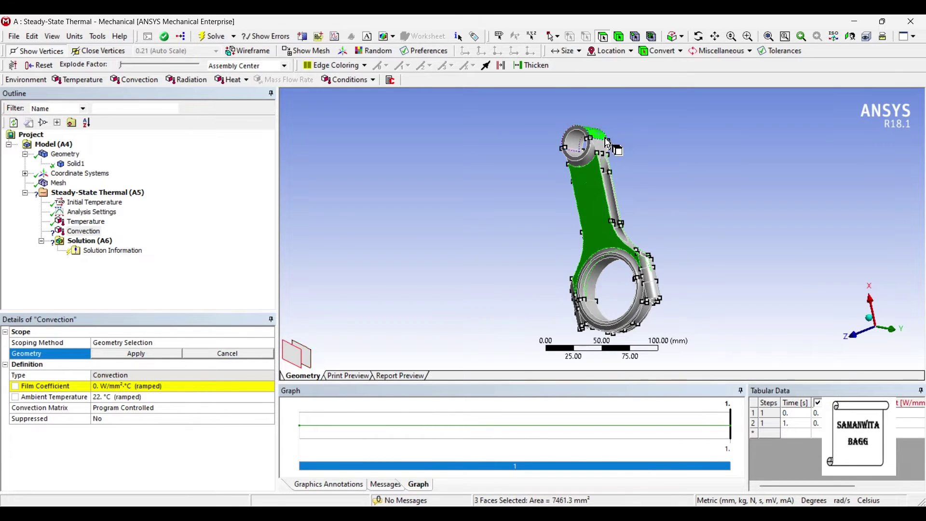
left_click(611, 155, "ctrl")
Add the recessed side faces and narrow edge faces along the shank to the convection face selection.
middle_click_drag(656, 161, 572, 171)
left_click(612, 197, "ctrl")
left_click(605, 202, "ctrl")
left_click(602, 241, "ctrl")
left_click(603, 256, "ctrl")
middle_click_drag(603, 256, 603, 198)
left_click(639, 183, "ctrl")
left_click(629, 205, "ctrl")
left_click(619, 233, "ctrl")
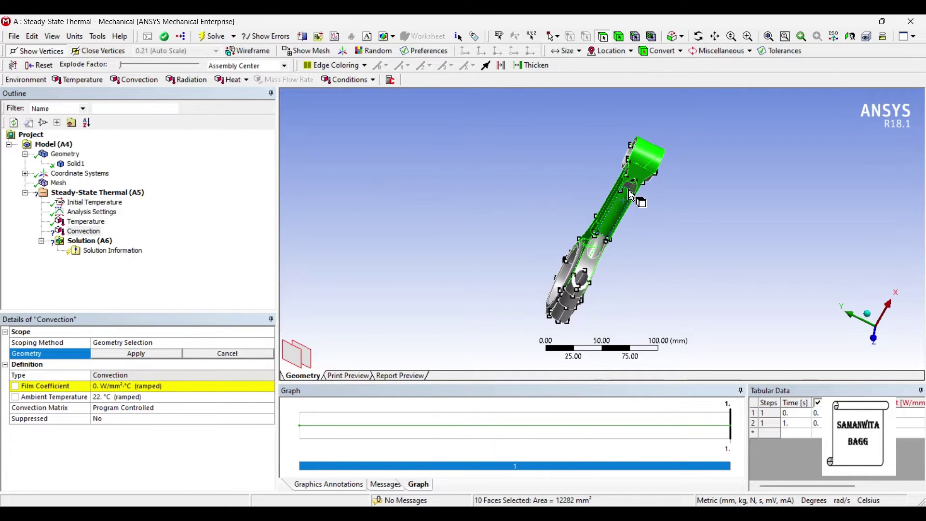
left_click(609, 264, "ctrl")
left_click(592, 263, "ctrl")
Add the big end's front ring faces and inner bore faces to the convection selection.
middle_click_drag(592, 263, 805, 233)
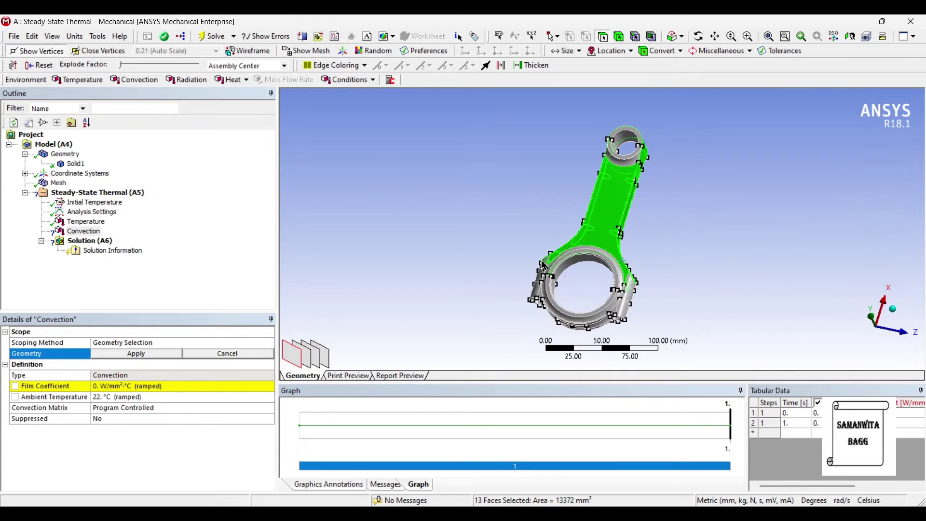
left_click(585, 252, "ctrl")
left_click(572, 266, "ctrl")
left_click(559, 279, "ctrl")
left_click(575, 273, "ctrl")
left_click(567, 265, "ctrl")
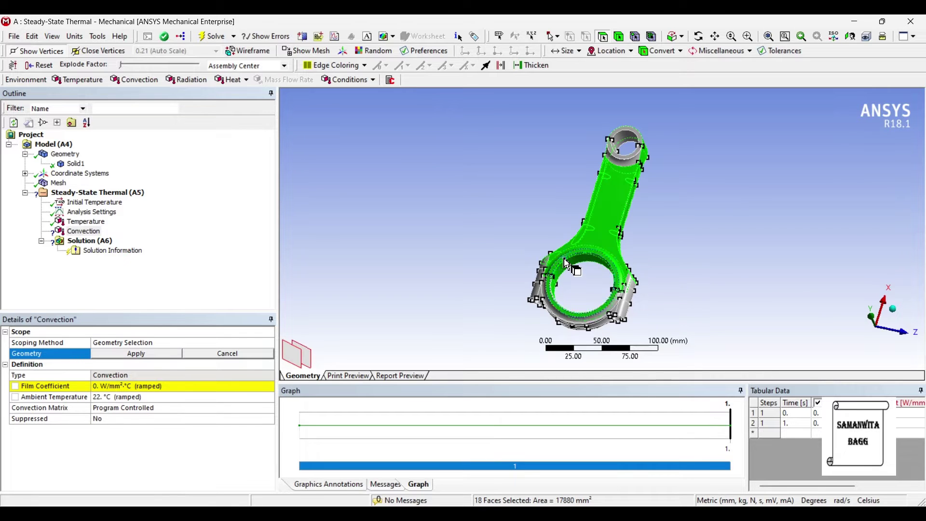
Add the side bolt-boss faces and the big-end cap's neighbouring outer faces to the convection selection.
middle_click_drag(602, 270, 539, 292)
left_click(579, 283, "ctrl")
left_click(580, 287, "ctrl")
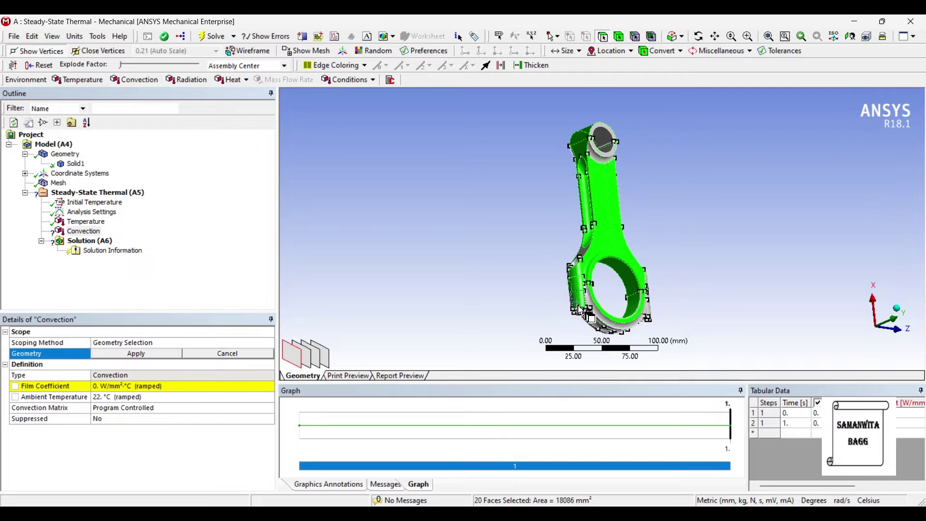
left_click(597, 329, "ctrl")
left_click(622, 313, "ctrl")
left_click(646, 308, "ctrl")
Add the shoulder and bolt-seat faces between the shank and the big end to the convection selection.
scroll(669, 303, "up", 3)
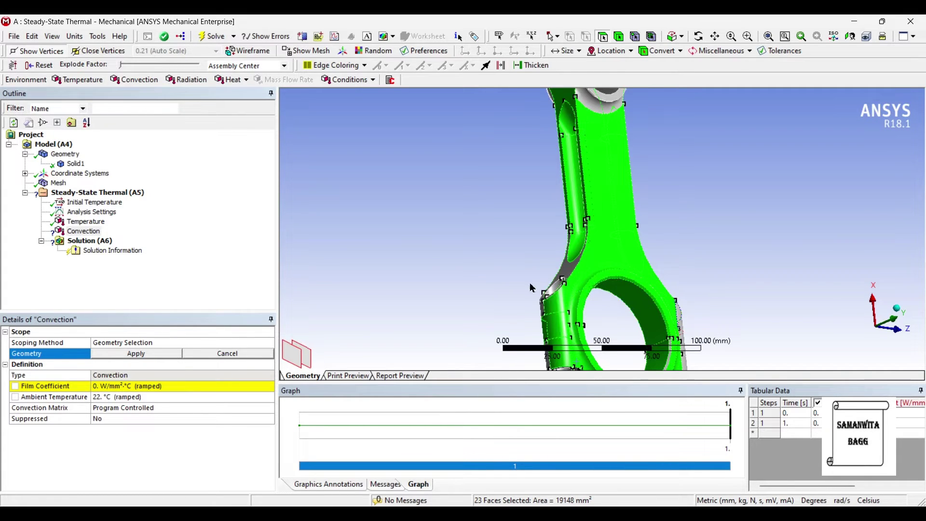
left_click(559, 292, "ctrl")
middle_click_drag(559, 291, 867, 318)
left_click(589, 309, "ctrl")
left_click(602, 318, "ctrl")
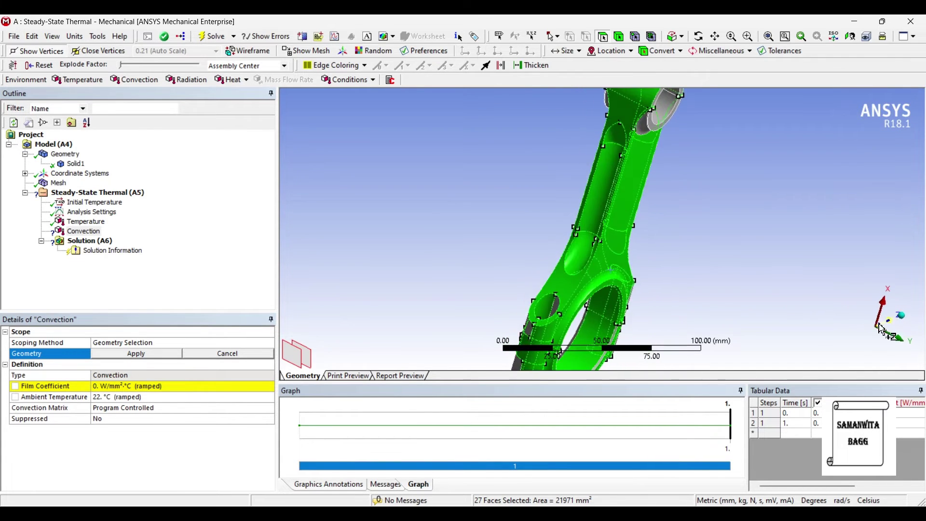
left_click(569, 311, "ctrl")
Add the remaining boss faces on the rod's other side and the big-end bore's stepped ring faces to the selection.
middle_click_drag(608, 288, 506, 323)
left_click(568, 344, "ctrl")
left_click(566, 333, "ctrl")
middle_click_drag(567, 333, 582, 268)
left_click(568, 280, "ctrl")
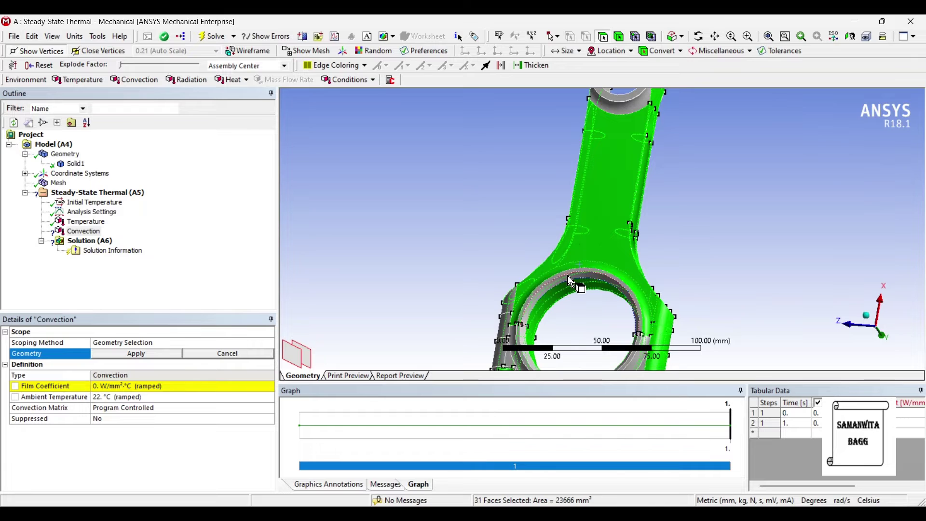
left_click(561, 287, "ctrl")
left_click(559, 283, "ctrl")
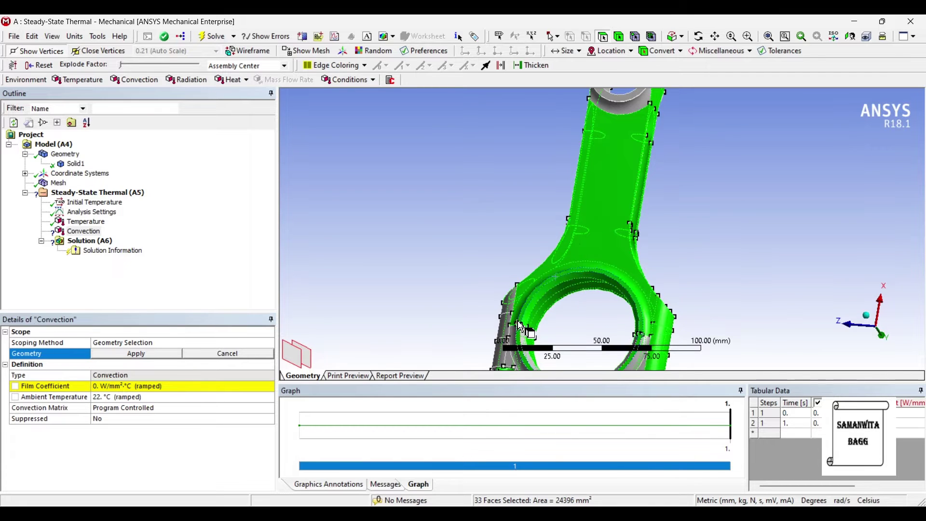
Add the lower ring faces and the outer faces of the second bolt boss to the convection selection.
left_click(512, 344, "ctrl")
left_click(512, 343, "ctrl")
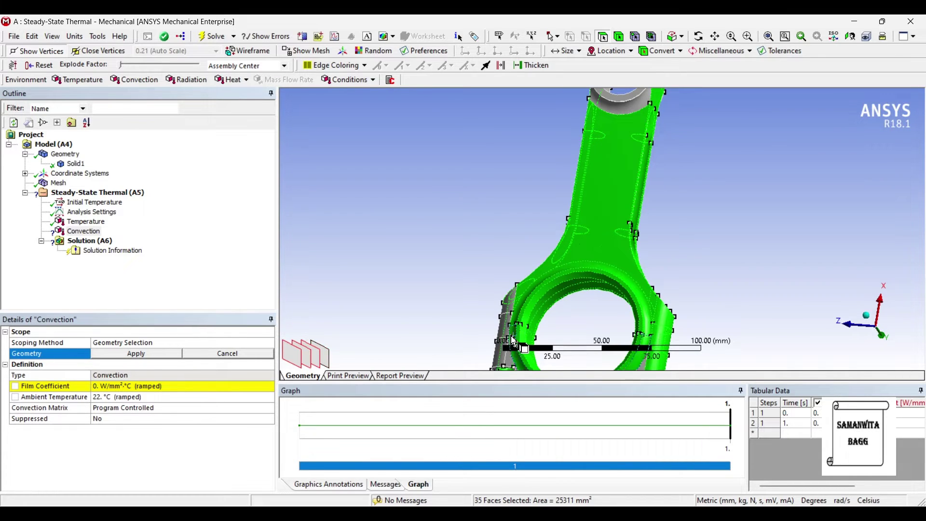
left_click(511, 311, "ctrl")
left_click(509, 310, "ctrl")
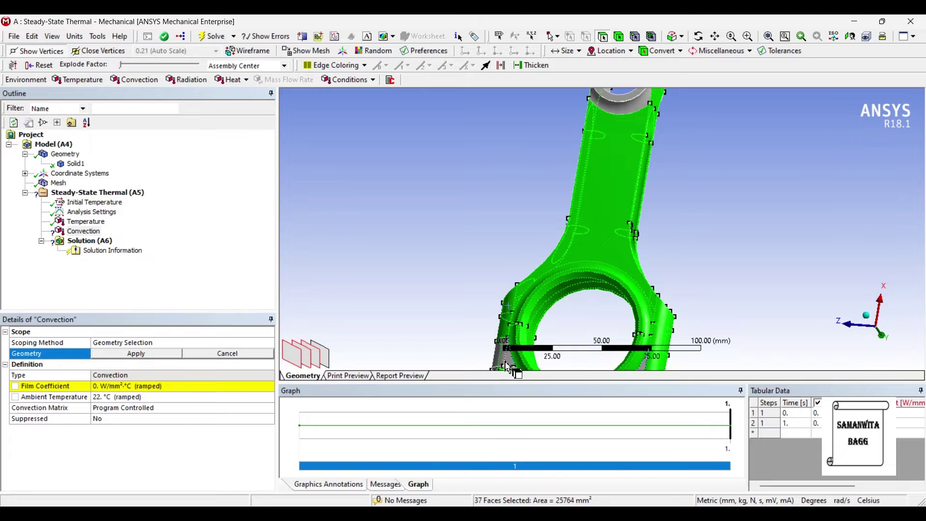
left_click(504, 360, "ctrl")
left_click(510, 357, "ctrl")
Add the cap's outer groove faces and the ring-shaped end faces of both bolt bosses to the selection.
middle_click_drag(634, 308, 615, 299)
left_click(615, 300, "ctrl")
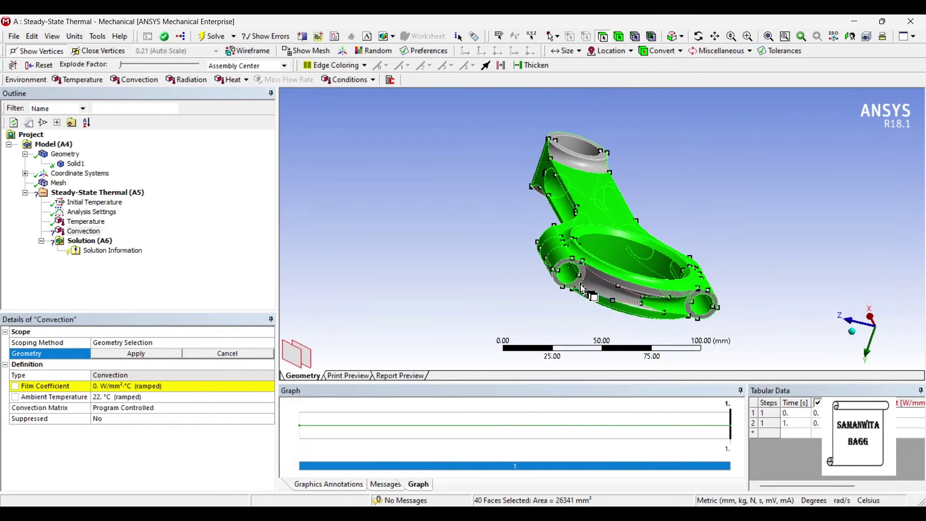
left_click(576, 268, "ctrl")
left_click(595, 284, "ctrl")
left_click(623, 300, "ctrl")
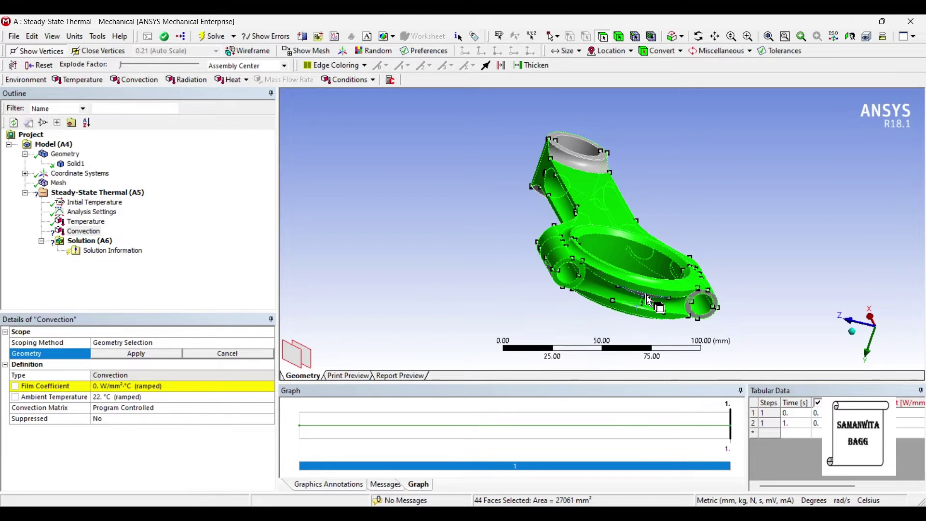
left_click(694, 312, "ctrl")
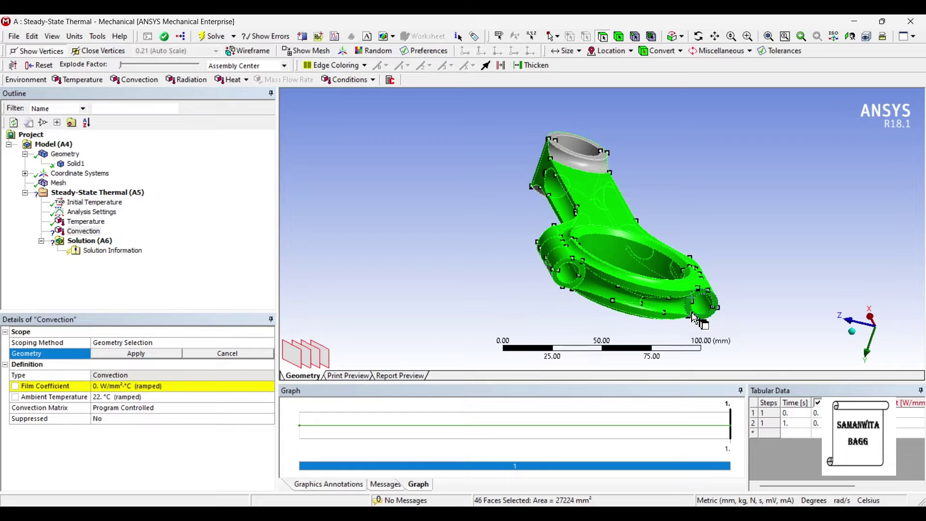
Add the ring and chamfer faces on both sides of the small end and apply all 50 faces as the convection scope.
middle_click_drag(724, 254, 698, 325)
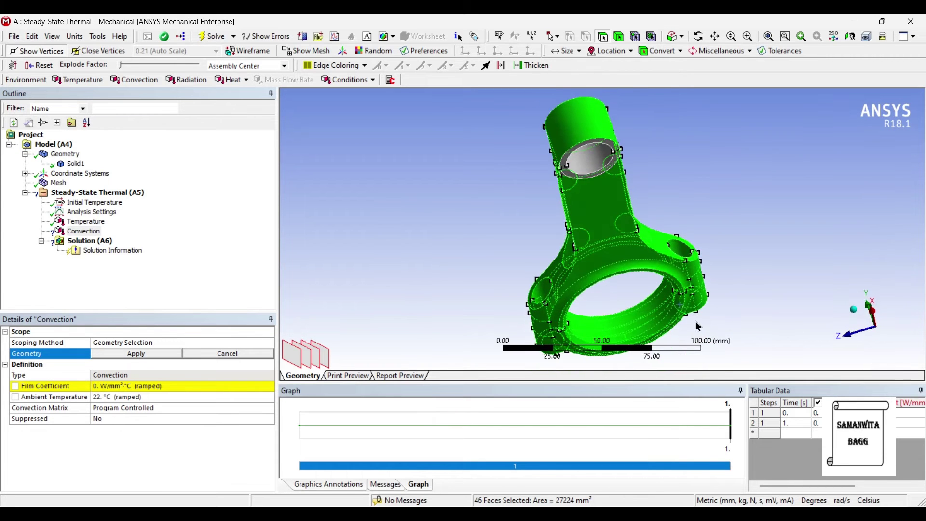
middle_click_drag(586, 210, 603, 178)
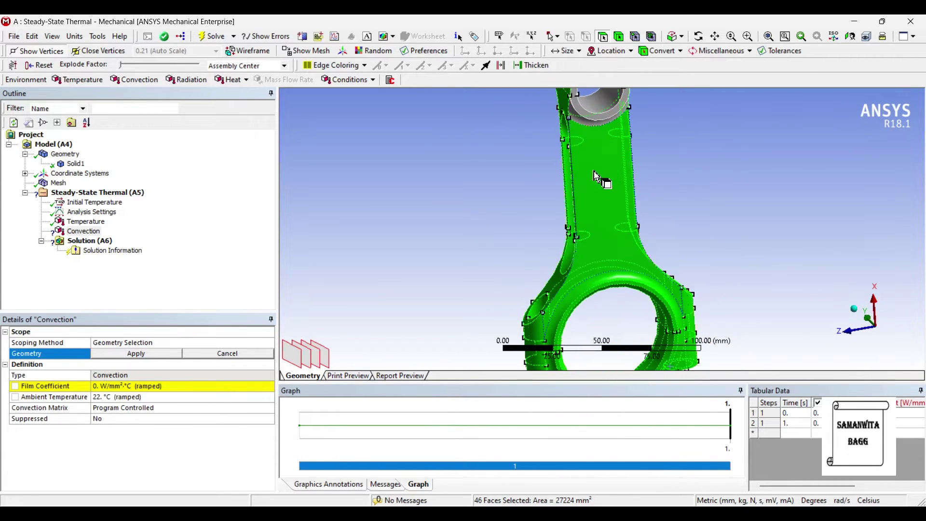
left_click(579, 123, "ctrl")
left_click(590, 123, "ctrl")
middle_click_drag(627, 178, 771, 179)
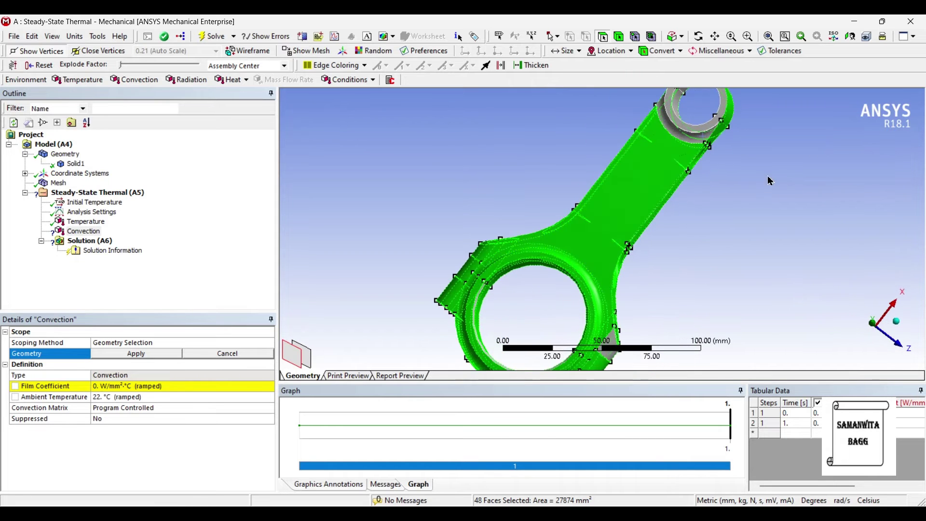
left_click(692, 147, "ctrl")
left_click(697, 139, "ctrl")
middle_click_drag(744, 145, 557, 264)
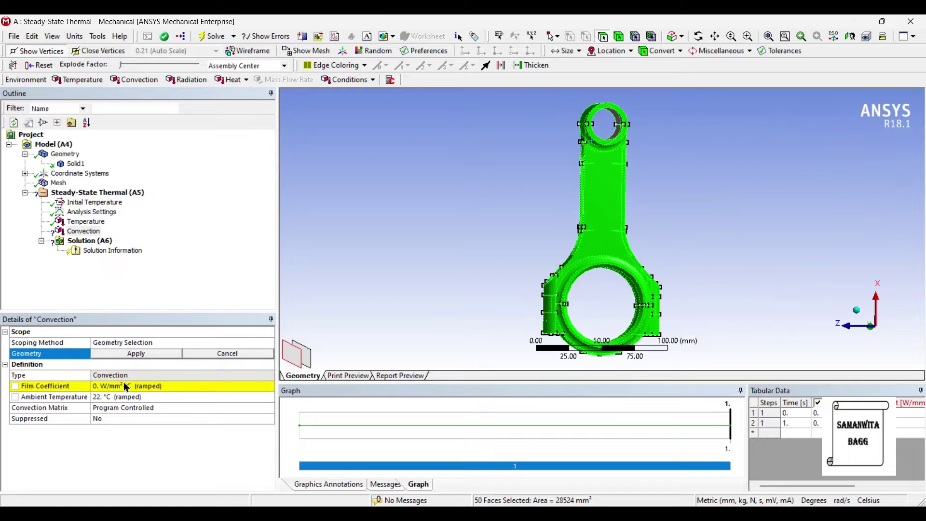
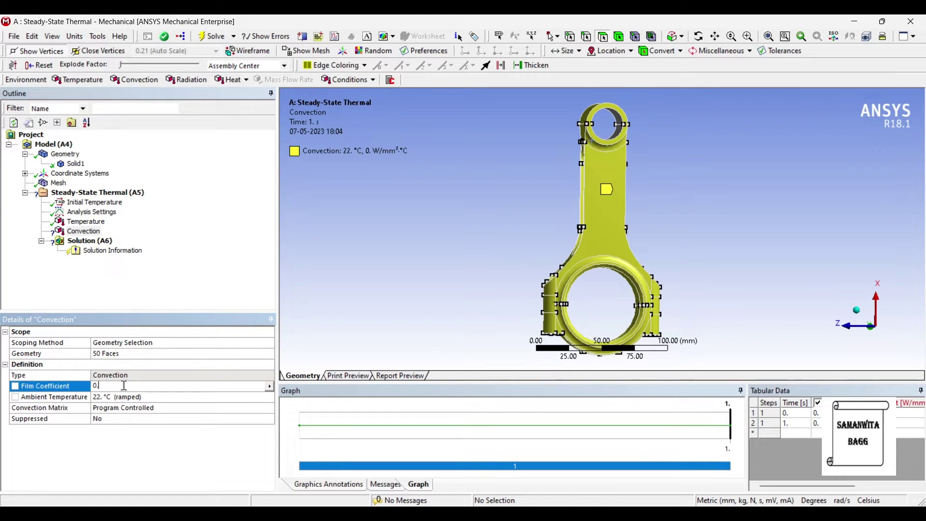
Set the convection film coefficient to 2e-003 W/mm²·°C and the ambient temperature to 40 °C.
key("Return")
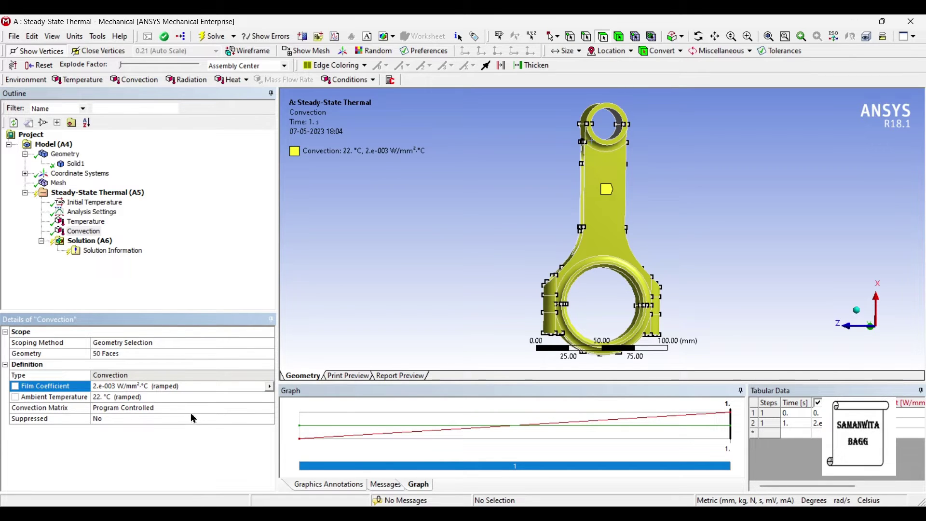
left_click(120, 397)
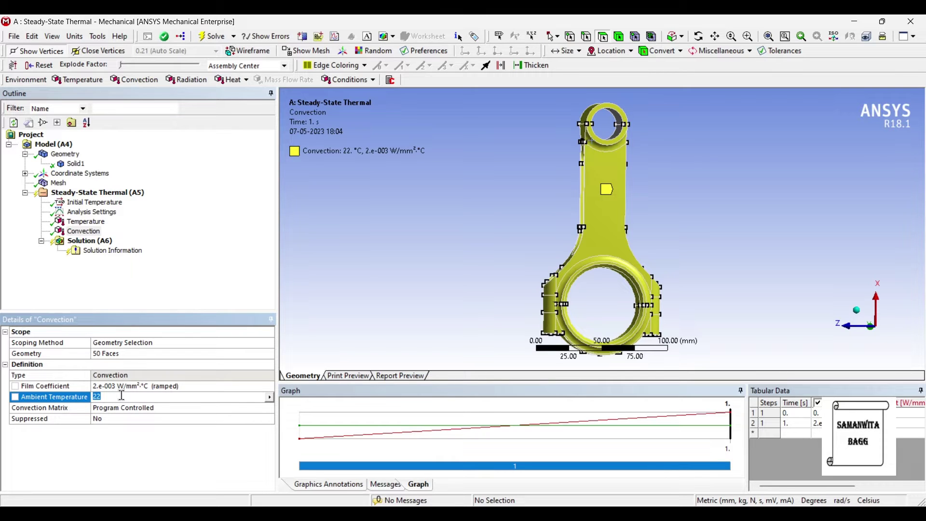
key("Return")
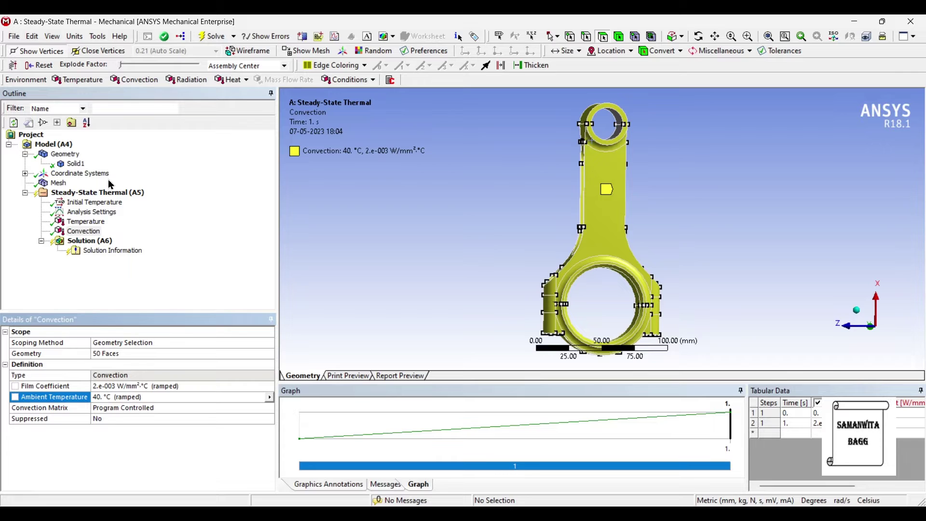
Insert Temperature and Total Heat Flux results into the solution.
right_click(104, 240)
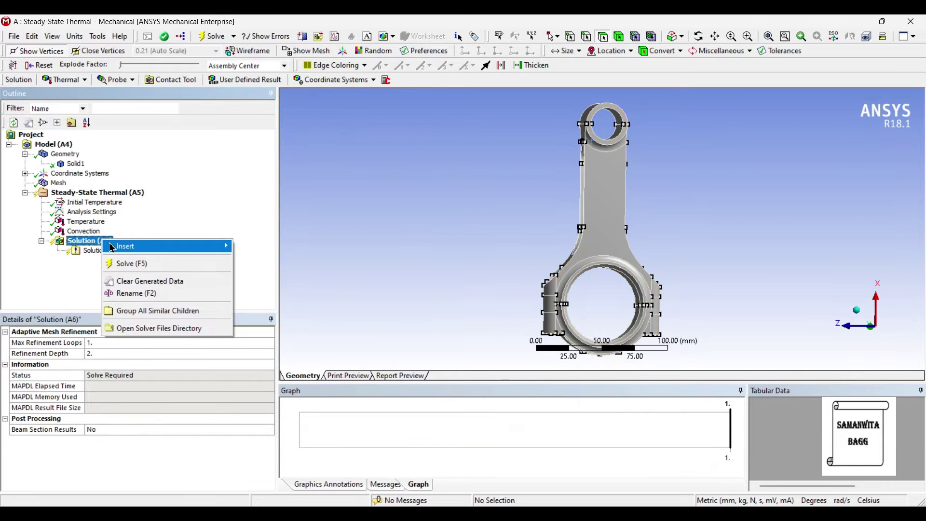
mouse_move(112, 248)
mouse_move(263, 246)
left_click(372, 246)
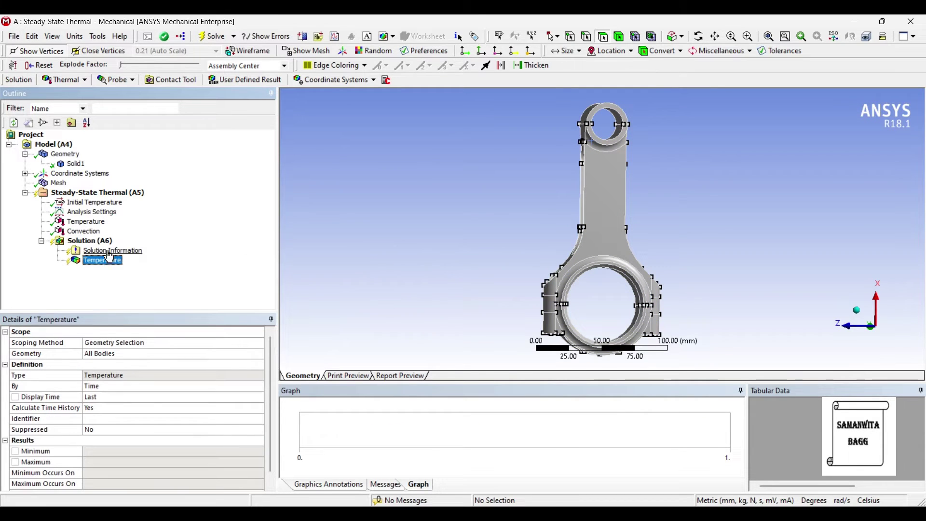
right_click(91, 241)
mouse_move(120, 249)
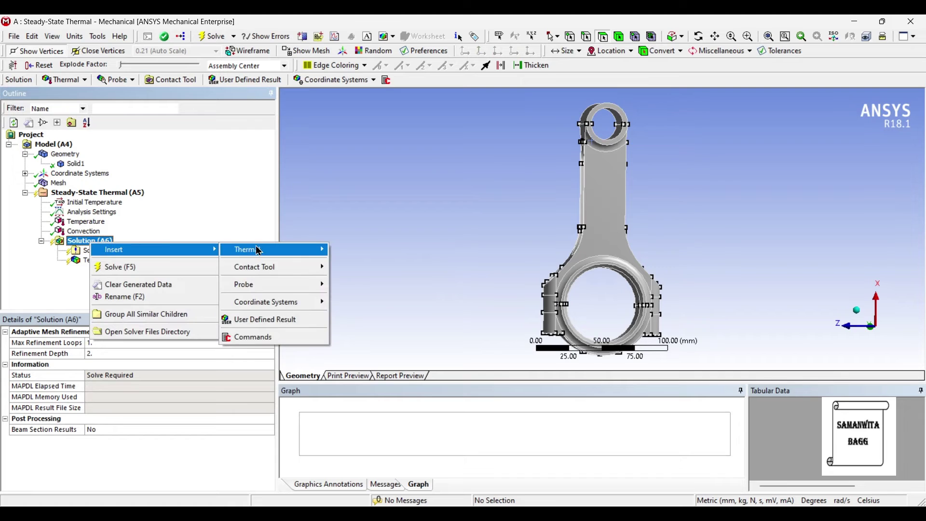
mouse_move(259, 250)
left_click(377, 268)
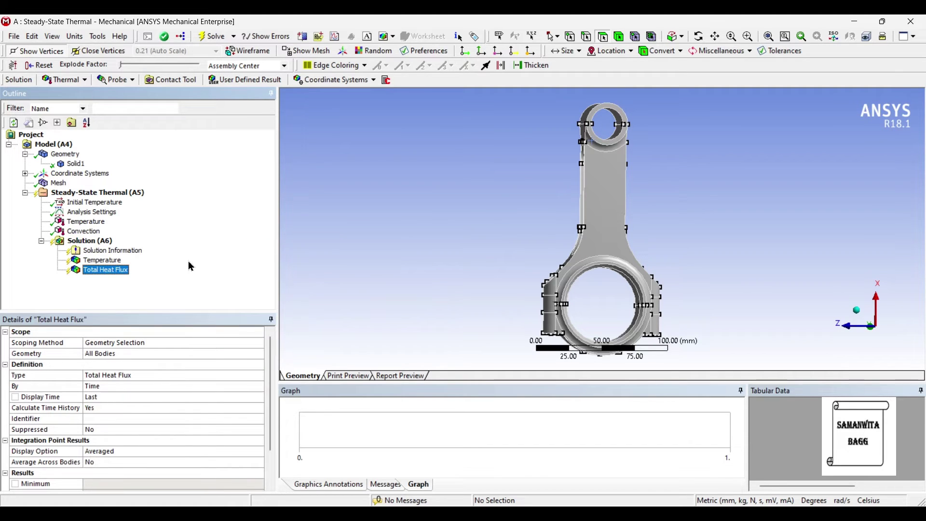
Solve the steady-state thermal analysis and display the temperature and total heat flux contours.
left_click(104, 241)
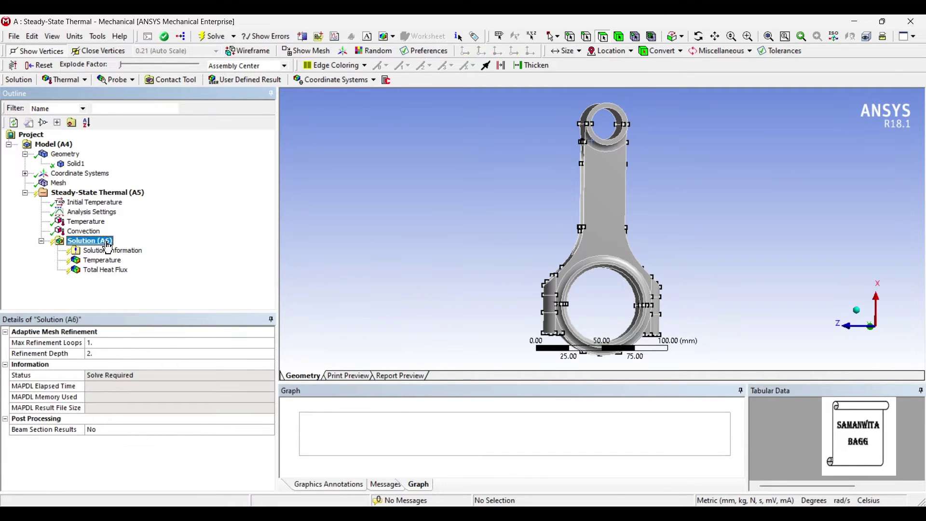
left_click(213, 36)
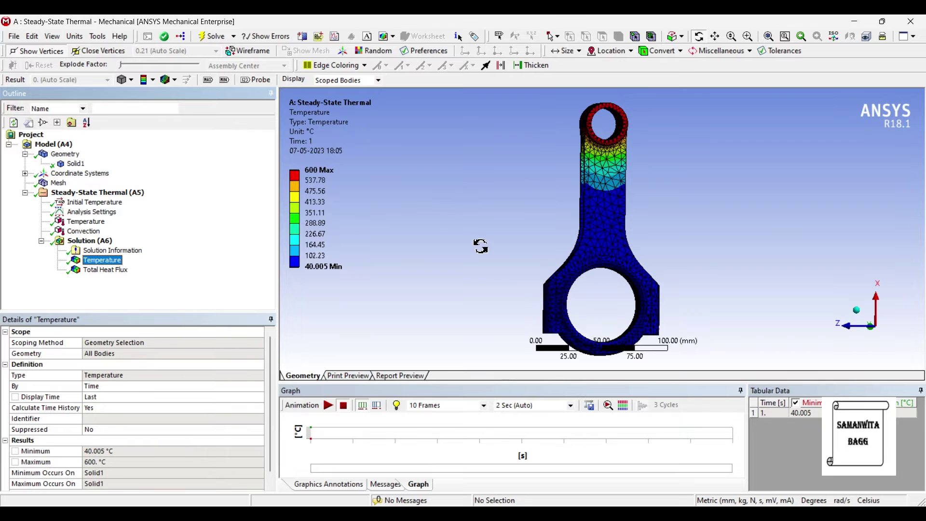
mouse_move(522, 201)
left_mouse_down()
mouse_move(538, 202)
mouse_move(510, 206)
mouse_move(512, 197)
left_mouse_up()
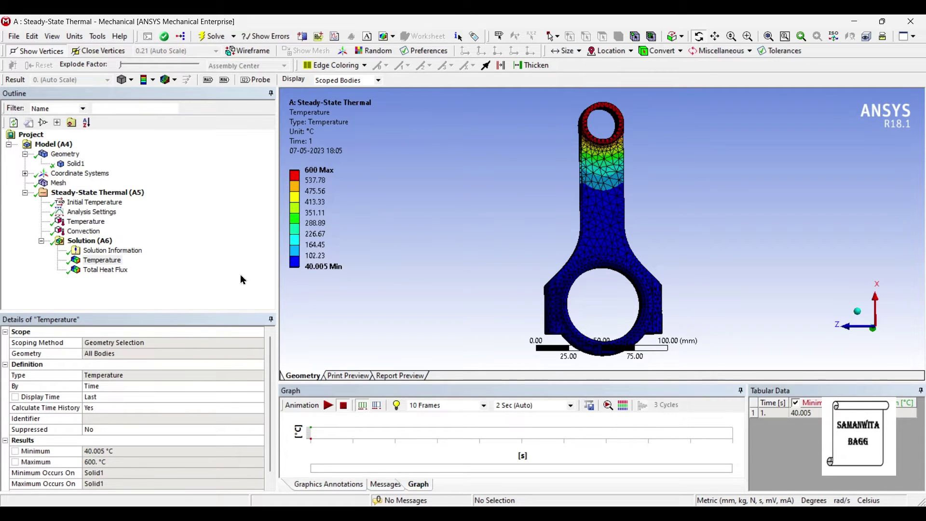
left_click(123, 274)
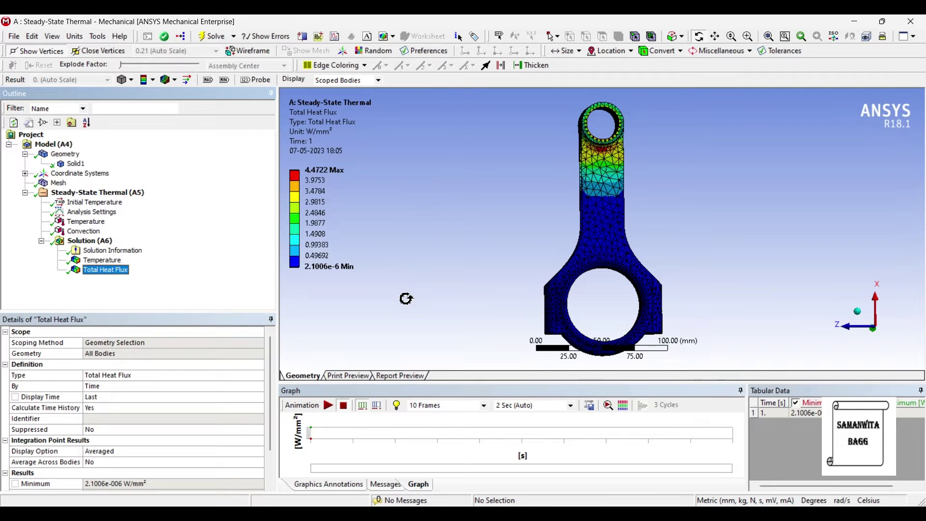
Change the rod body's material assignment to Stainless Steel and solve the analysis again.
left_click(76, 164)
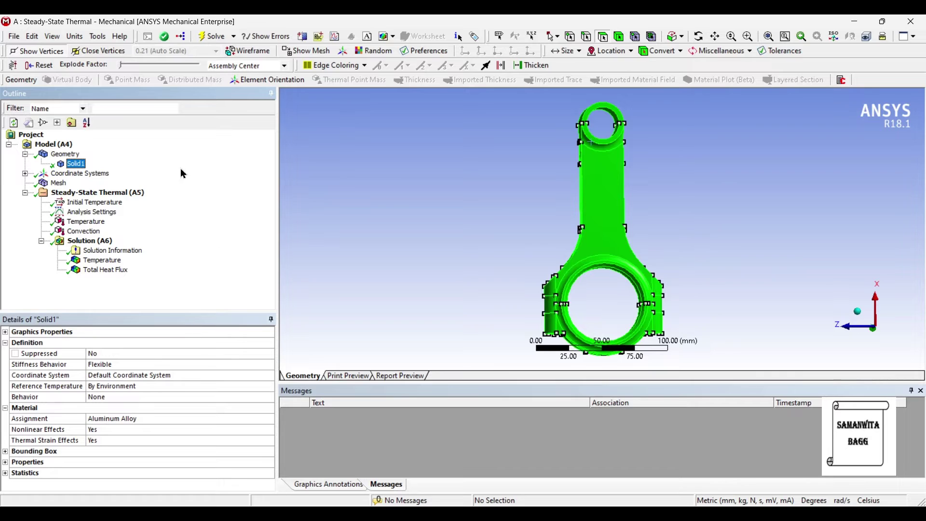
left_click(223, 419)
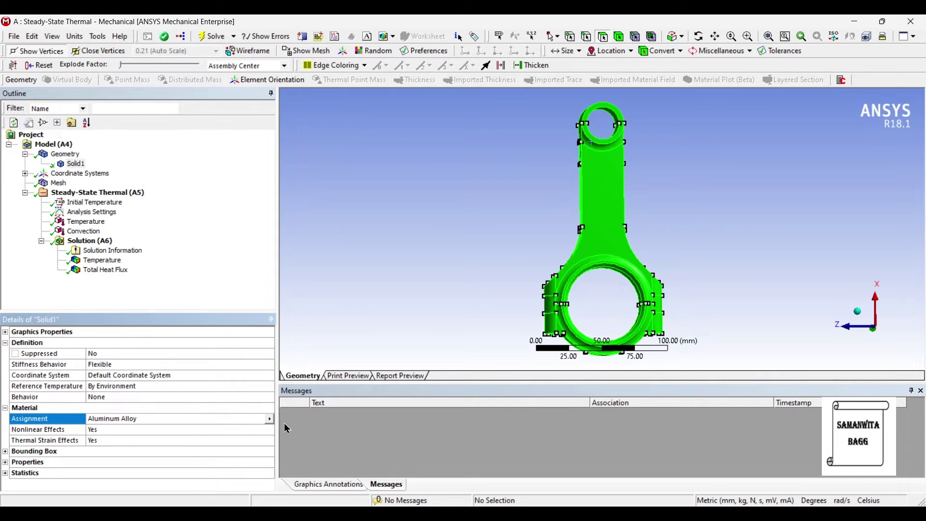
left_click(270, 419)
left_click(310, 480)
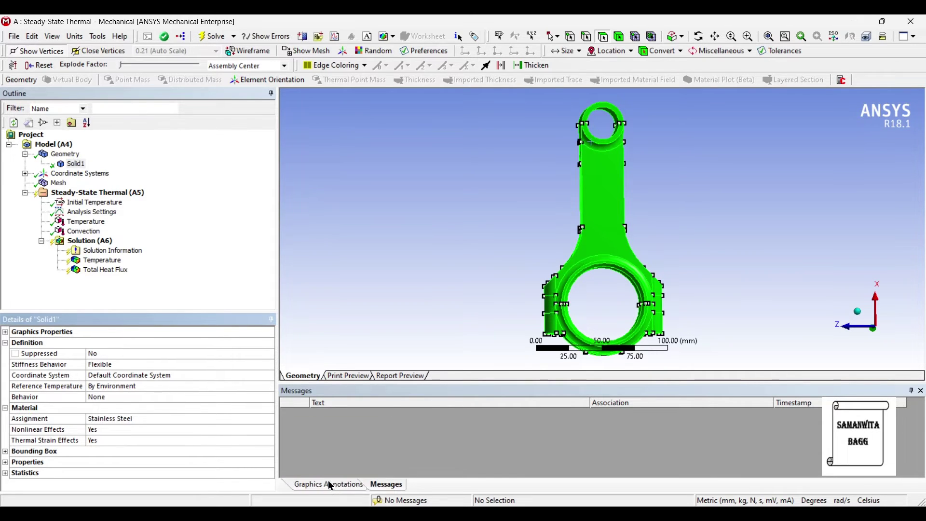
left_click(90, 241)
left_click(215, 36)
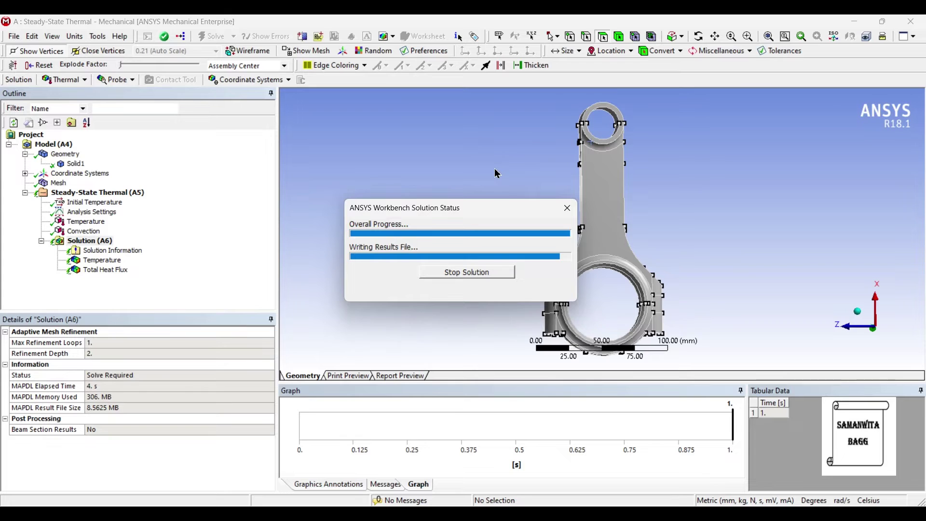
Display the temperature and total heat flux contours of the stainless steel connecting rod.
left_click(111, 260)
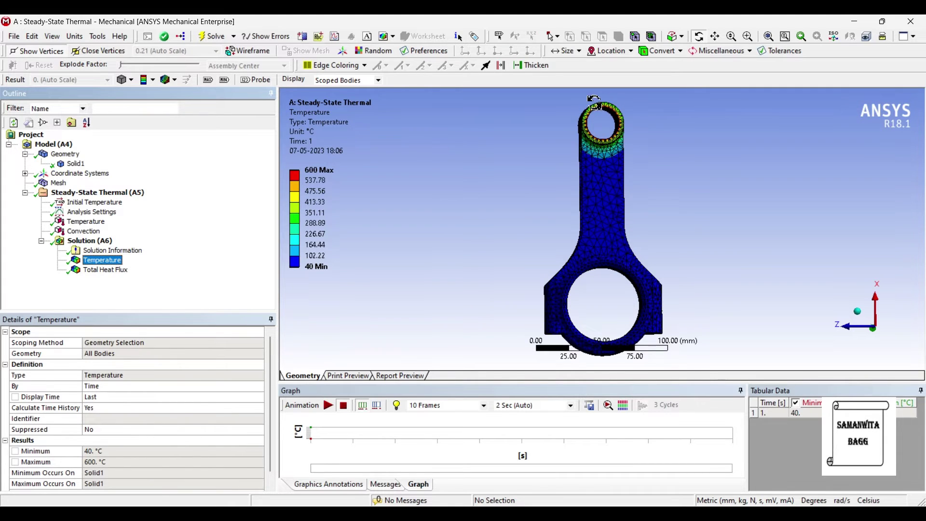
mouse_move(298, 206)
mouse_move(321, 219)
left_click_drag(544, 187, 560, 184)
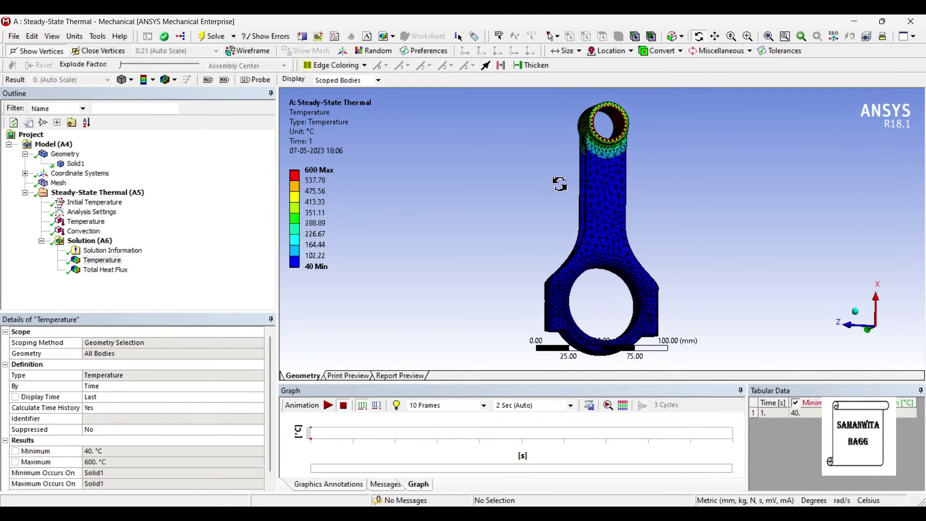
left_click(110, 270)
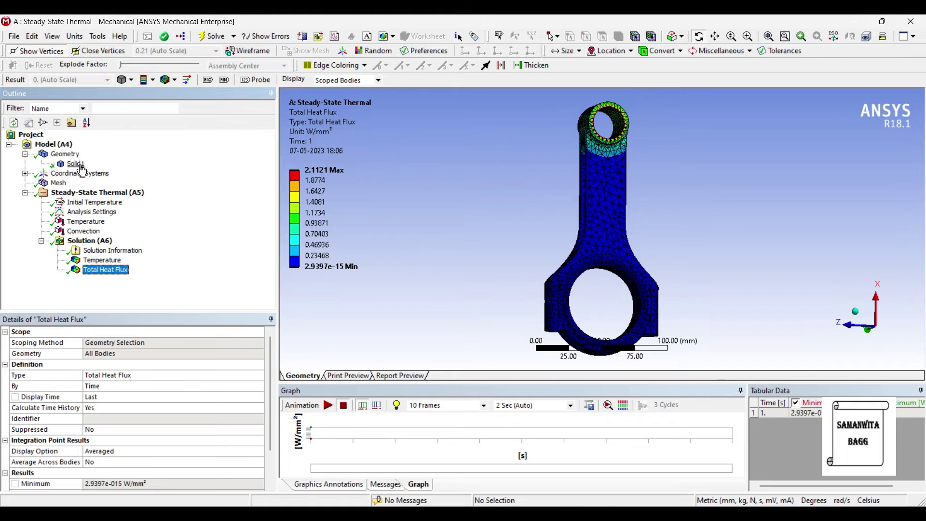
middle_click_drag(587, 184, 592, 284)
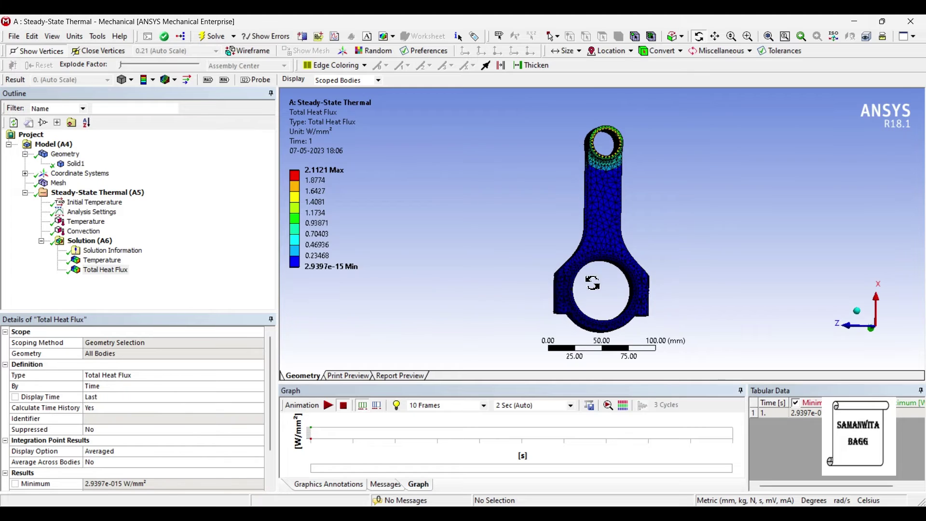
Assign a different material to the rod body Solid1 and solve the steady-state thermal analysis again.
left_click(79, 165)
left_click(200, 418)
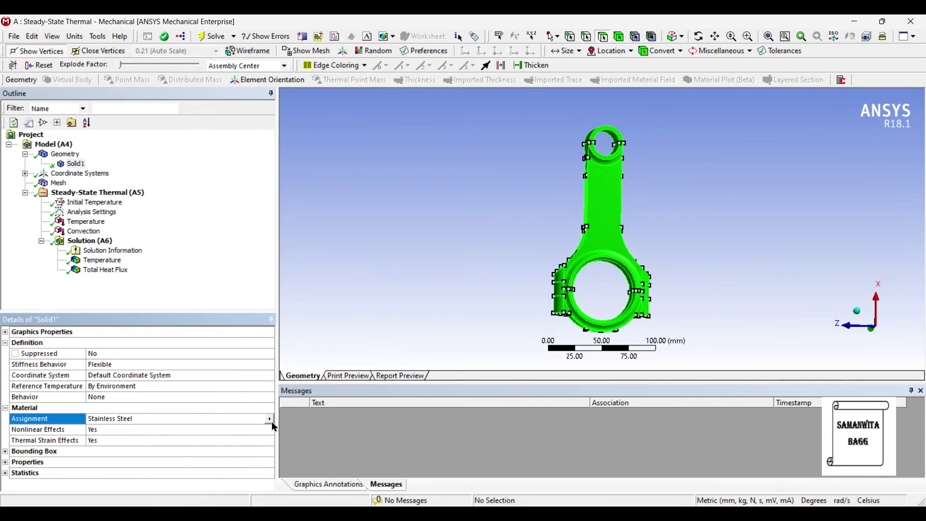
left_click(269, 419)
left_click(319, 495)
left_click(91, 241)
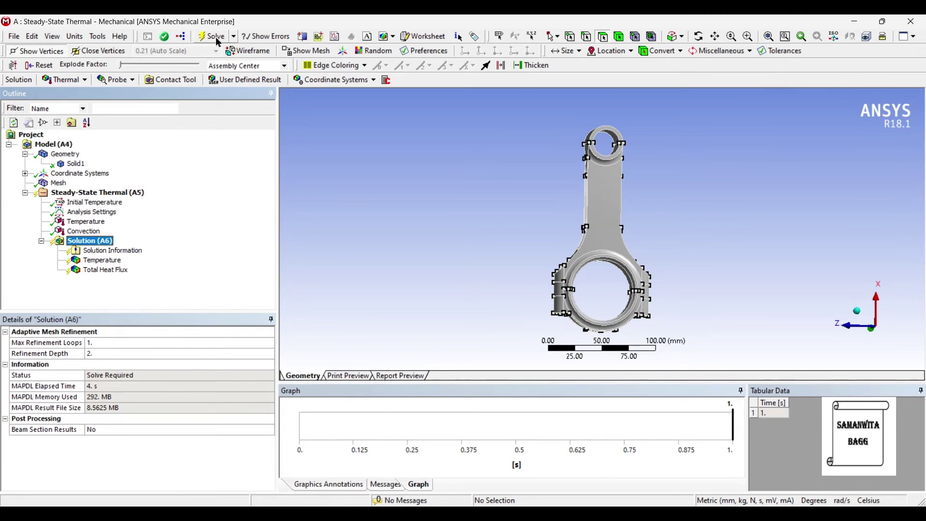
left_click(214, 37)
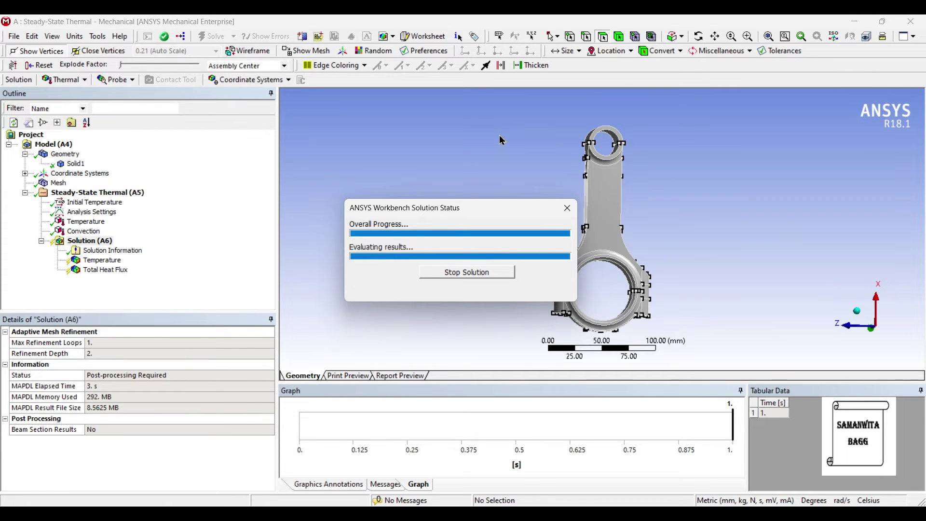
Examine the temperature contour and the total heat flux contour of the rod solved with the newly assigned material.
left_click(102, 260)
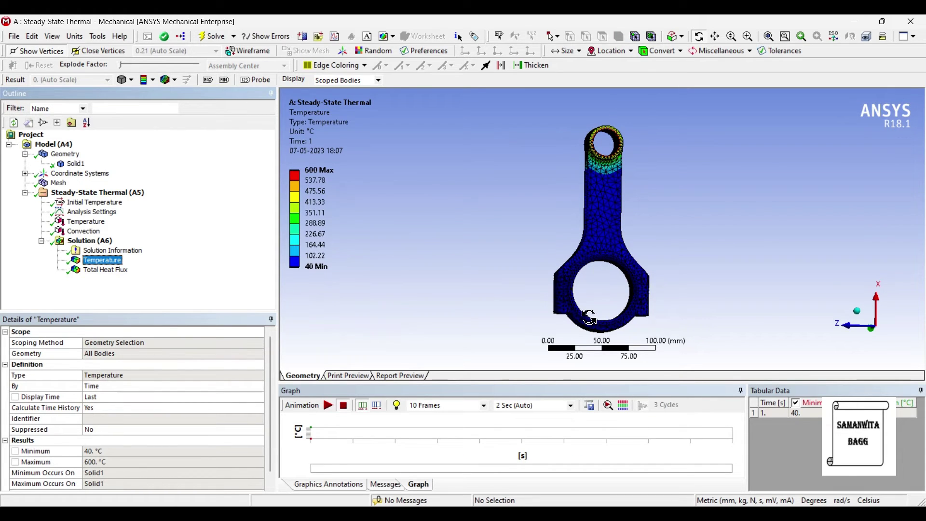
mouse_move(597, 212)
left_mouse_down()
mouse_move(660, 217)
mouse_move(646, 207)
mouse_move(604, 214)
left_mouse_up()
left_click_drag(630, 149, 555, 130)
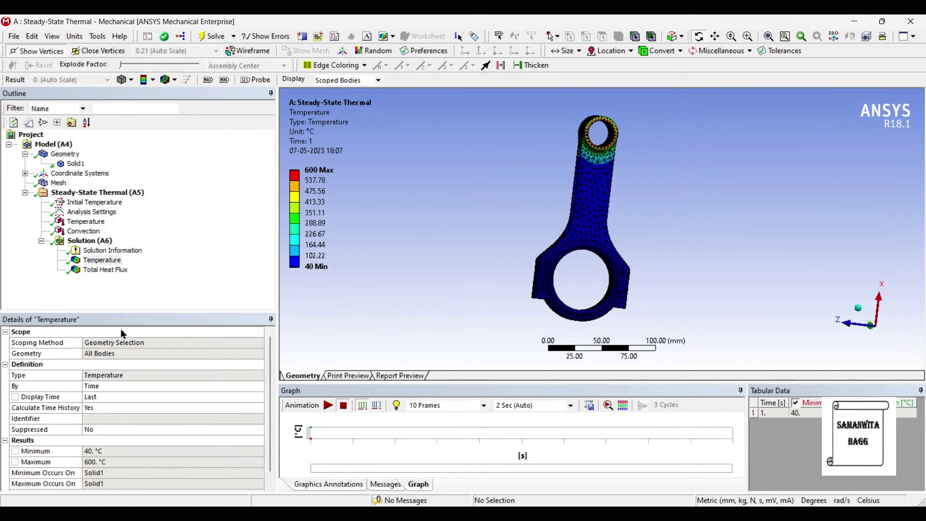
left_click(106, 270)
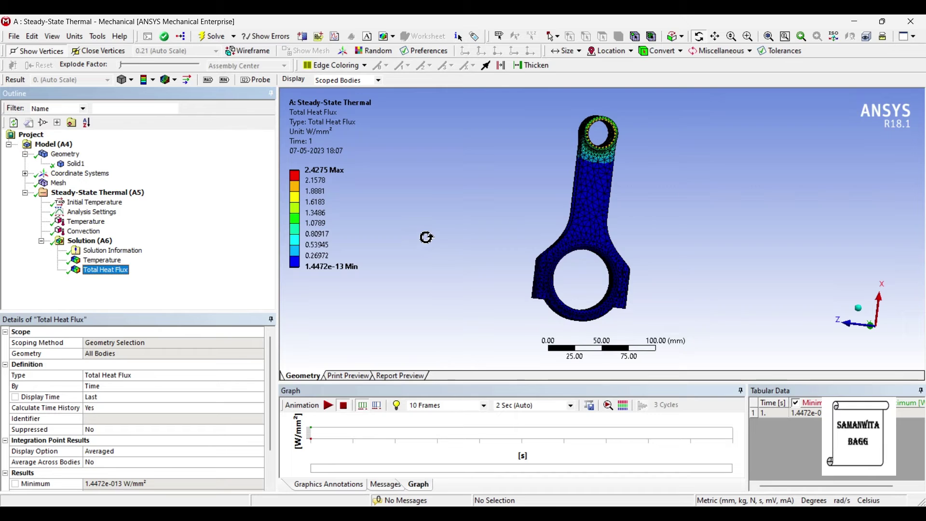
mouse_move(582, 326)
left_mouse_down()
mouse_move(610, 319)
mouse_move(588, 324)
left_mouse_up()
Play the total heat flux animation on the connecting rod, stop it, and inspect the small end.
left_click(328, 406)
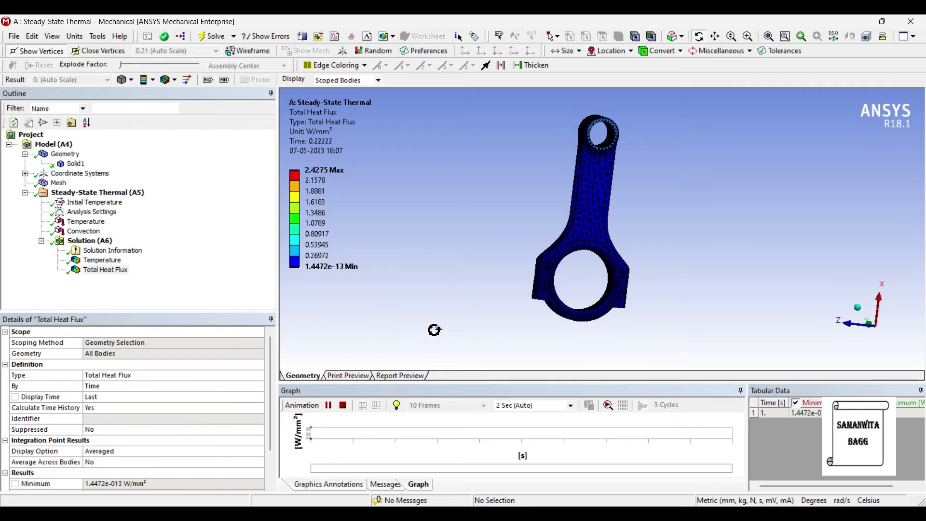
left_click(329, 405)
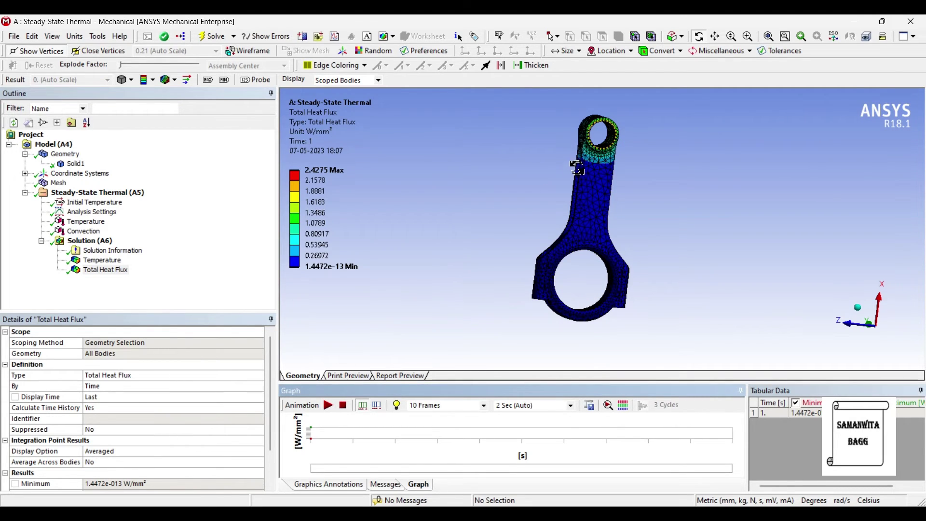
left_click_drag(577, 169, 562, 166)
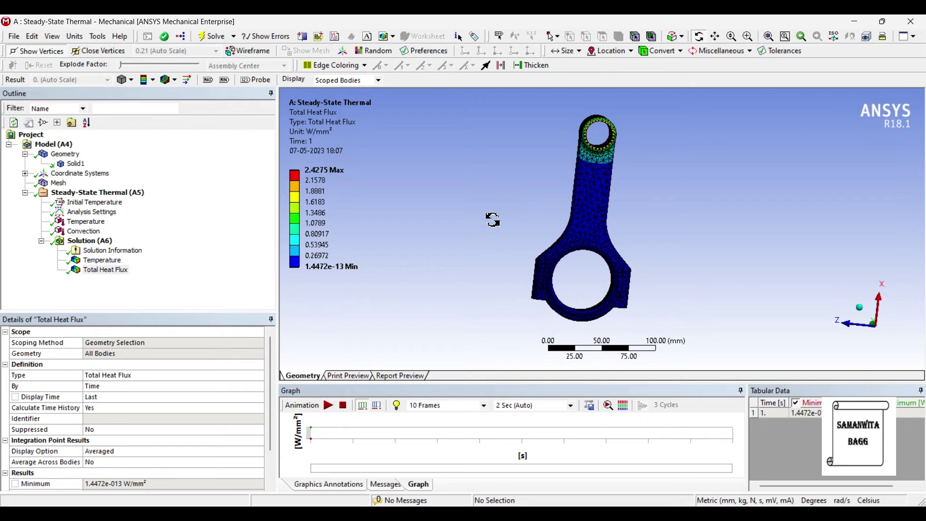